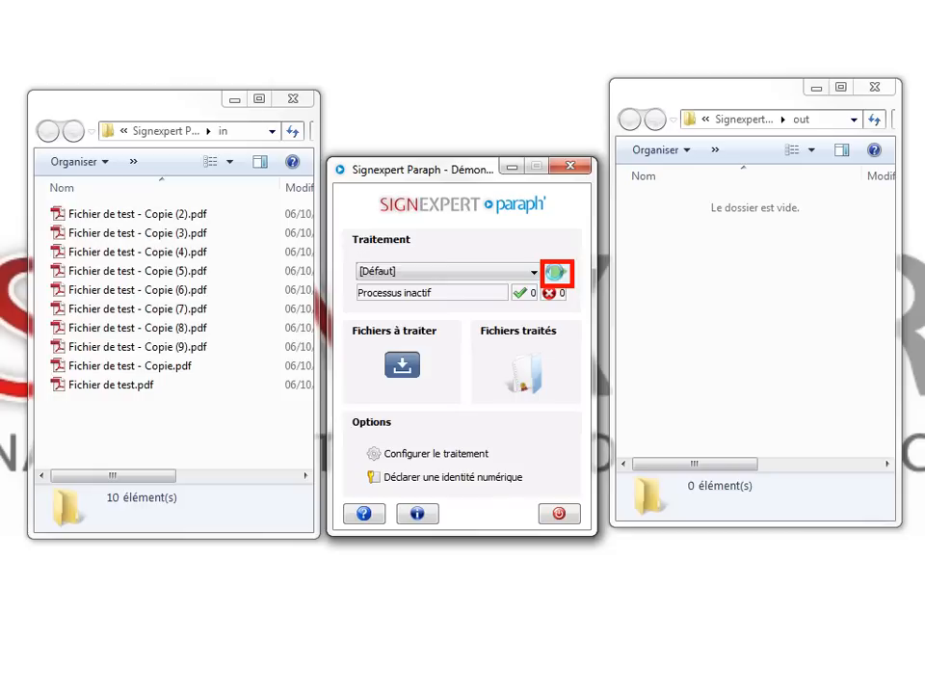
Start signing with the Default profile and authenticate with the token PIN.
{"action": "left_click", "coordinate": [556, 273]}
{"action": "type", "text": "1234"}
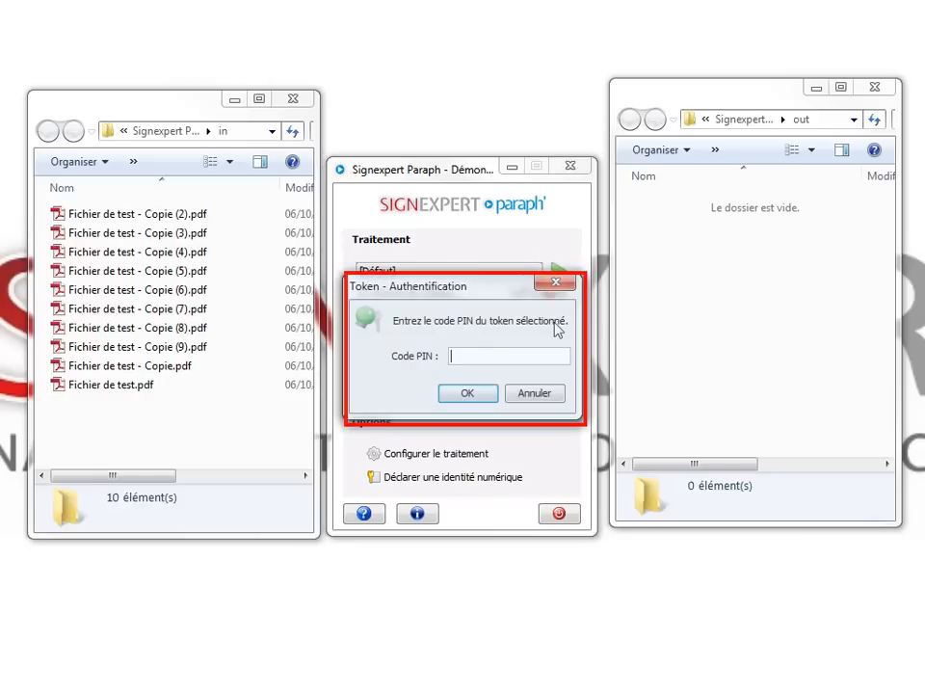
{"action": "key", "text": "Return"}
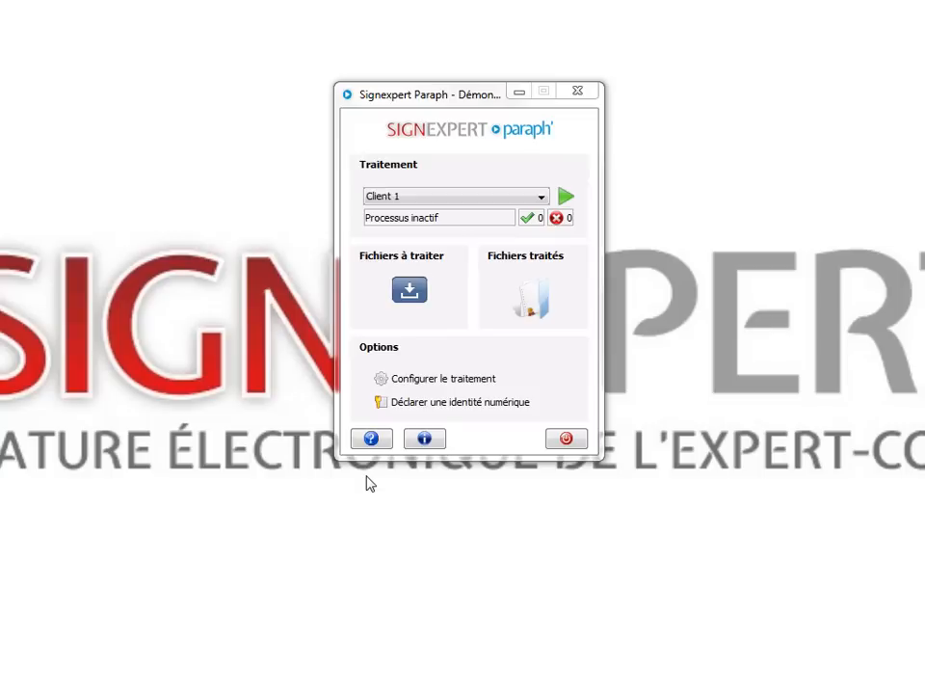
In the processing configuration, compare the Collaborateur 1 and Facture profiles, then show Facture's visualisation options.
{"action": "left_click", "coordinate": [475, 378]}
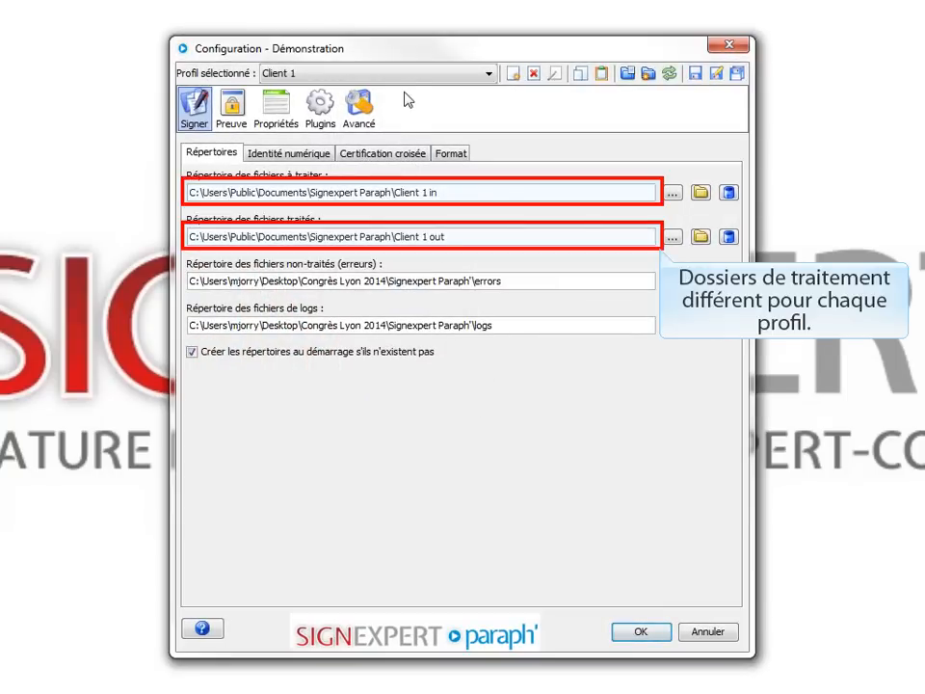
{"action": "left_click", "coordinate": [406, 78]}
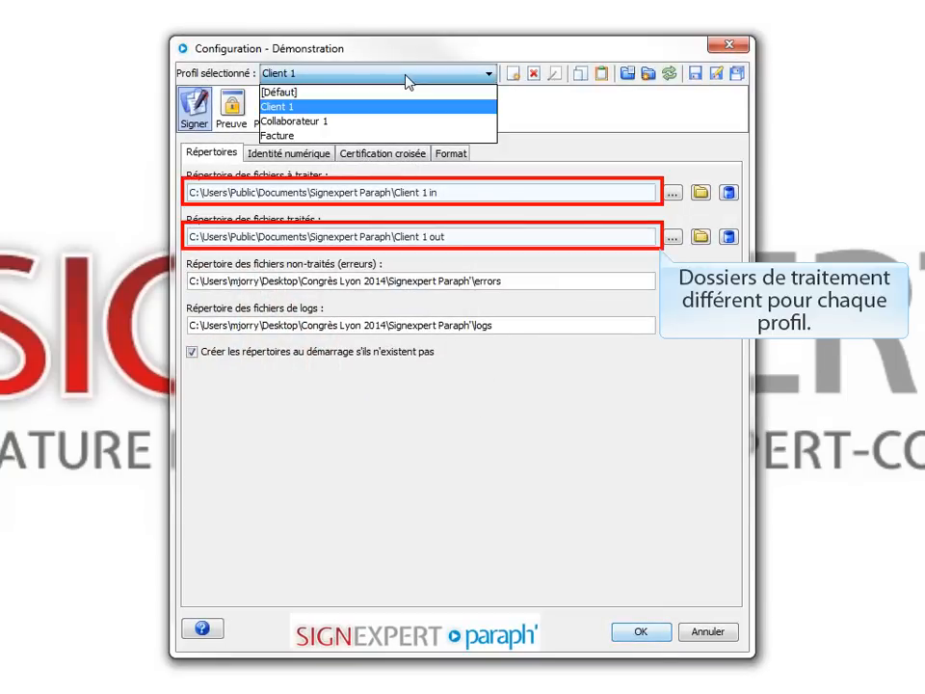
{"action": "left_click", "coordinate": [383, 127]}
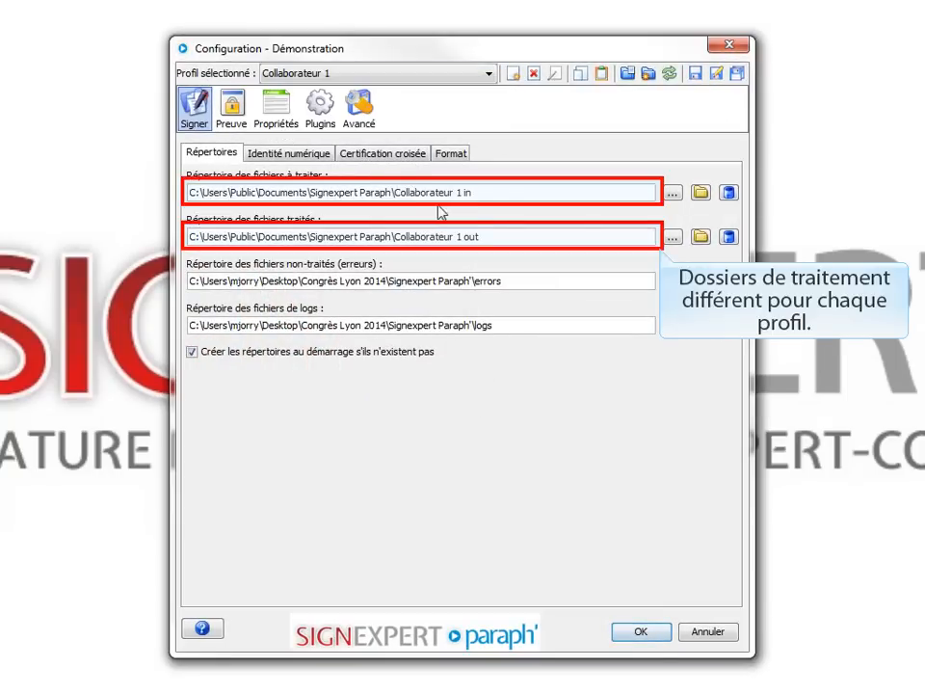
{"action": "left_click", "coordinate": [482, 73]}
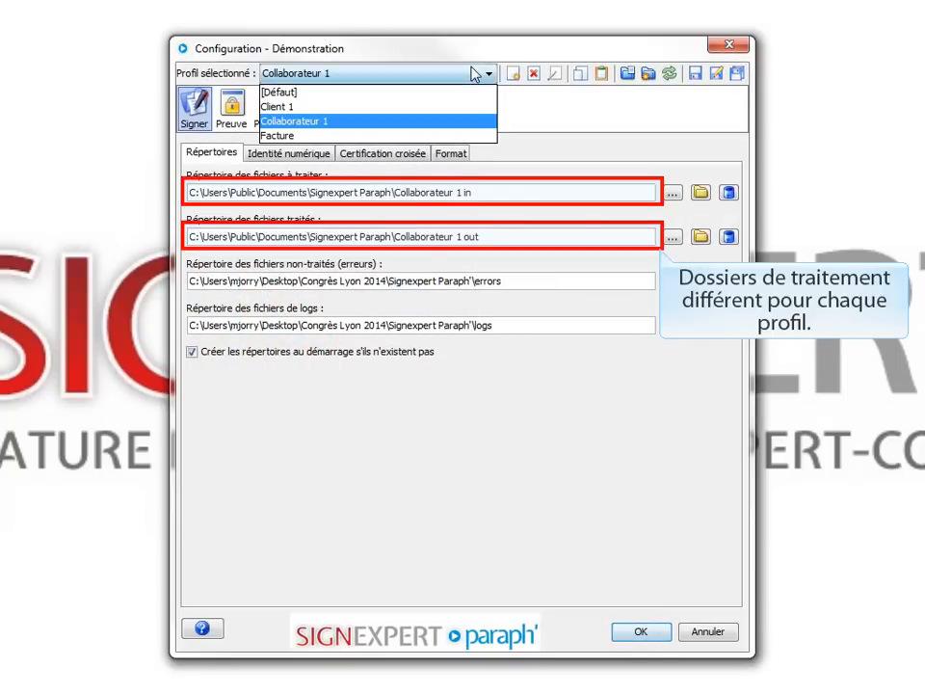
{"action": "left_click", "coordinate": [425, 135]}
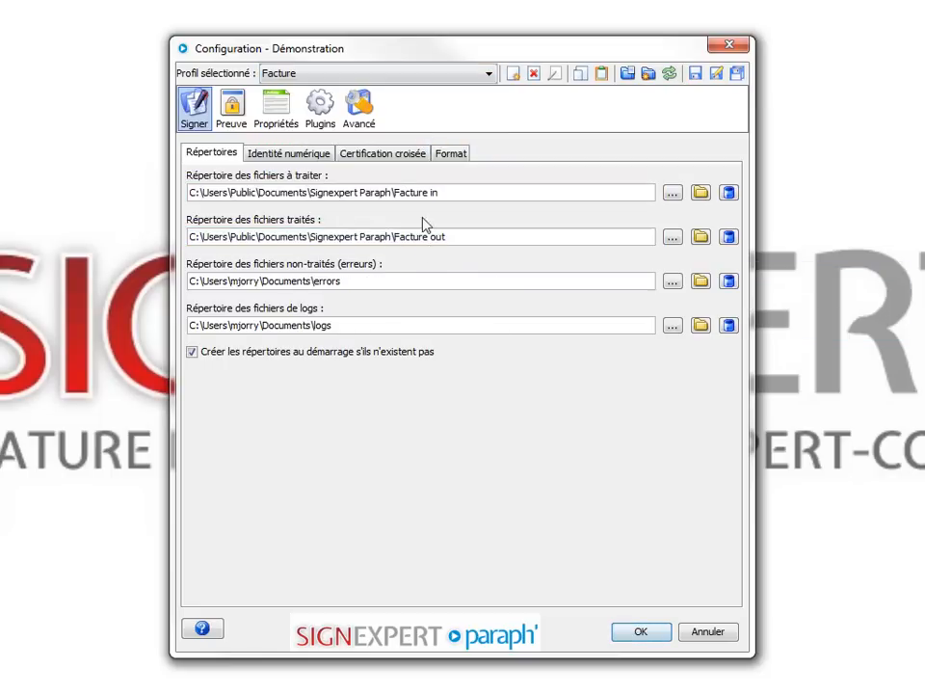
{"action": "left_click", "coordinate": [371, 118]}
{"action": "left_click", "coordinate": [314, 155]}
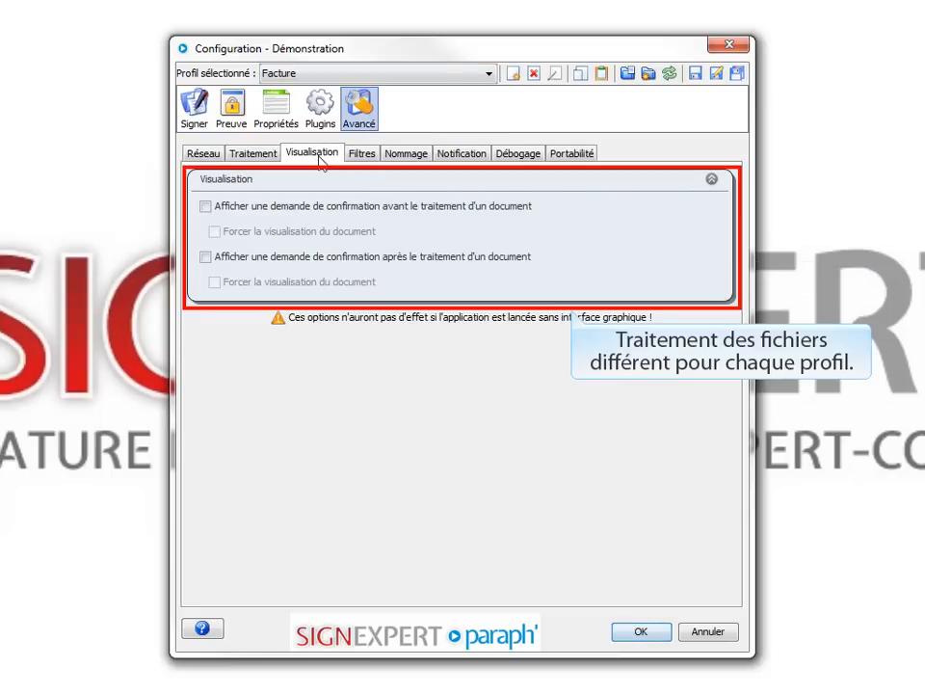
Compare the Collaborateur 1 profile's settings, then select Client 1 and close the configuration with OK.
{"action": "left_click", "coordinate": [463, 73]}
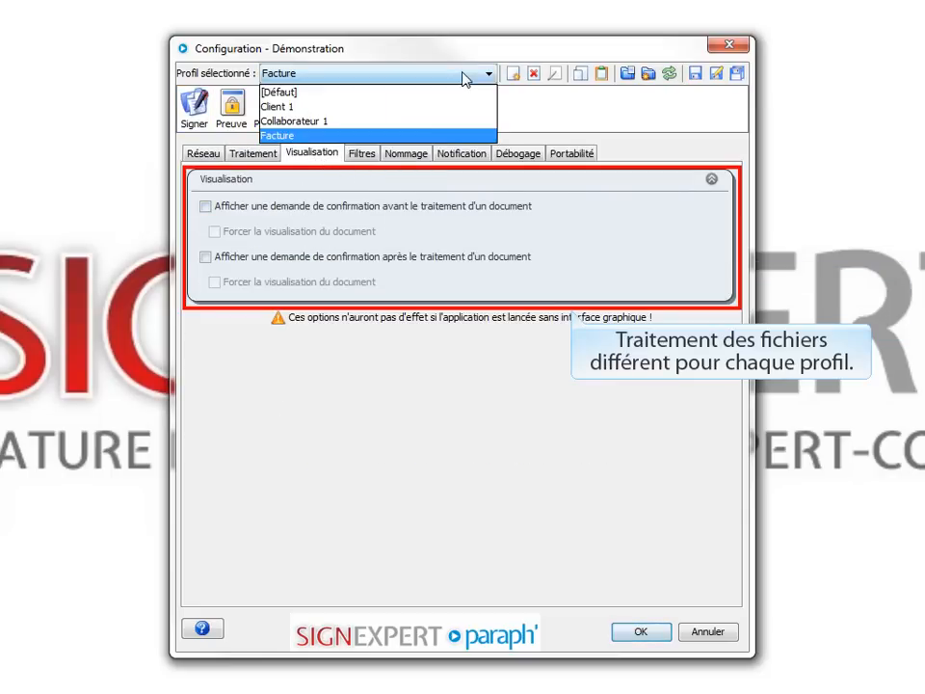
{"action": "left_click", "coordinate": [427, 122]}
{"action": "left_click", "coordinate": [385, 75]}
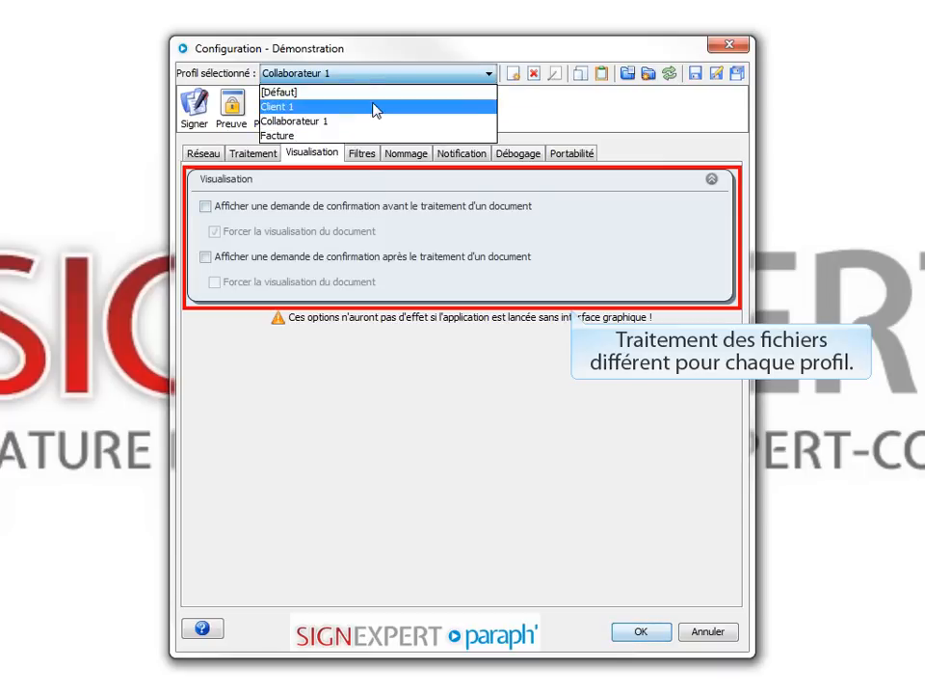
{"action": "left_click", "coordinate": [375, 108]}
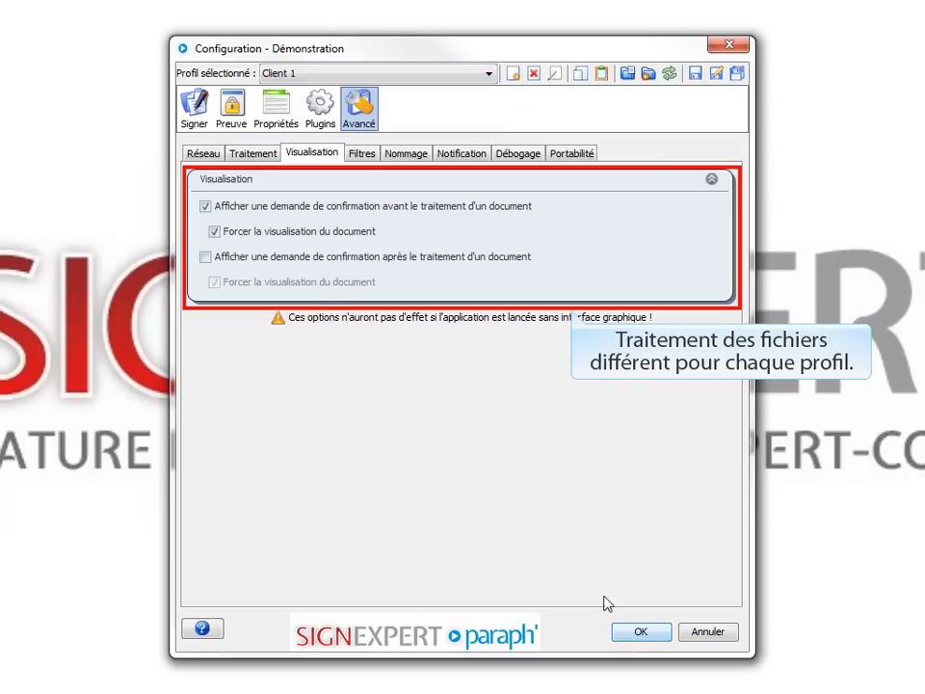
{"action": "left_click", "coordinate": [639, 632]}
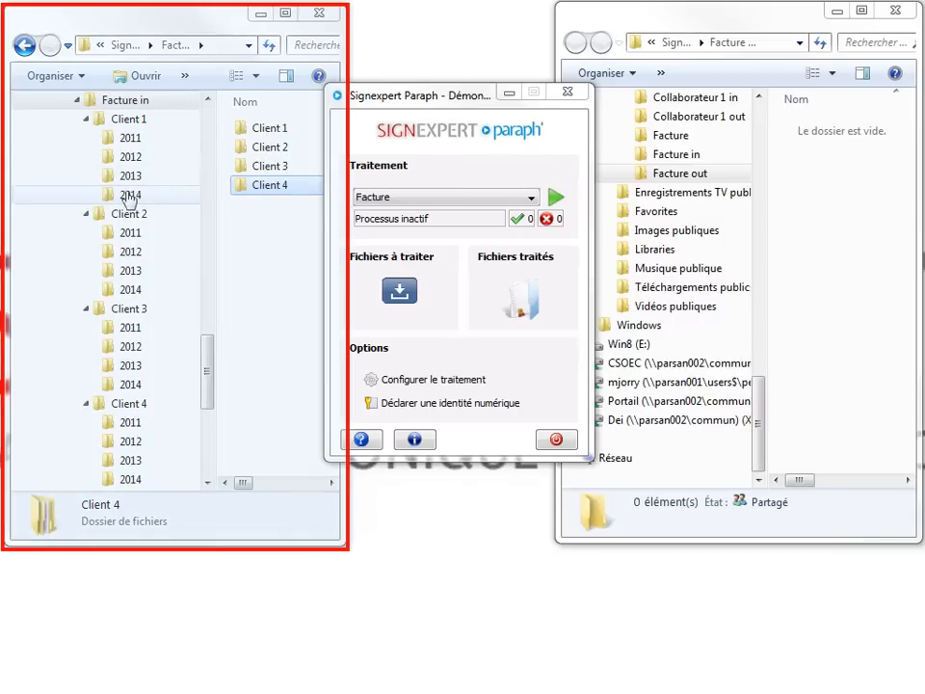
Show Client 1's 2011 invoice PDFs under Facture in, beside the empty Facture out window.
{"action": "left_click", "coordinate": [131, 118]}
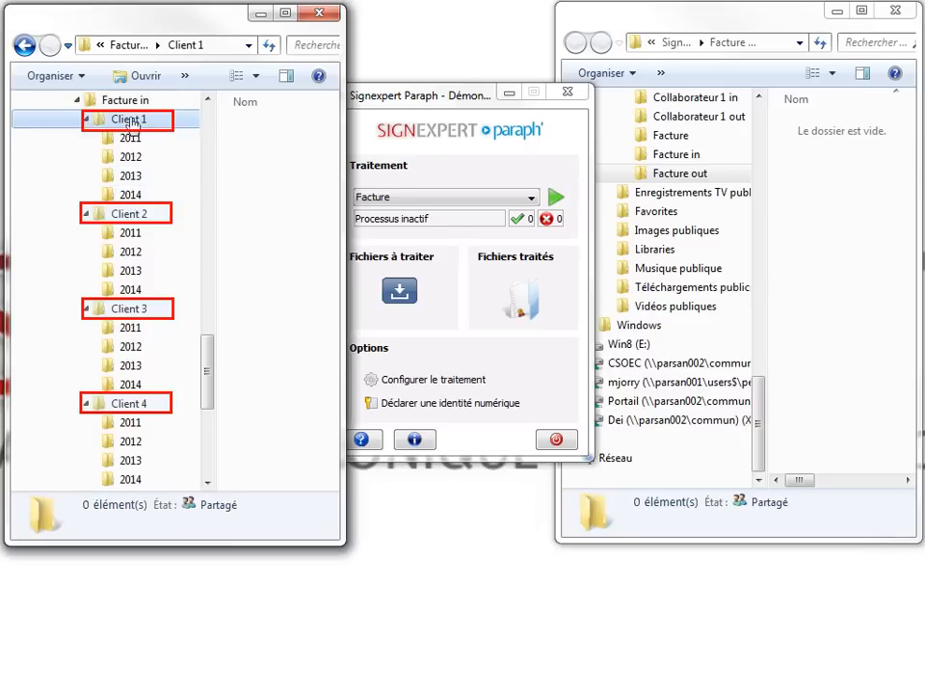
{"action": "left_click", "coordinate": [130, 137]}
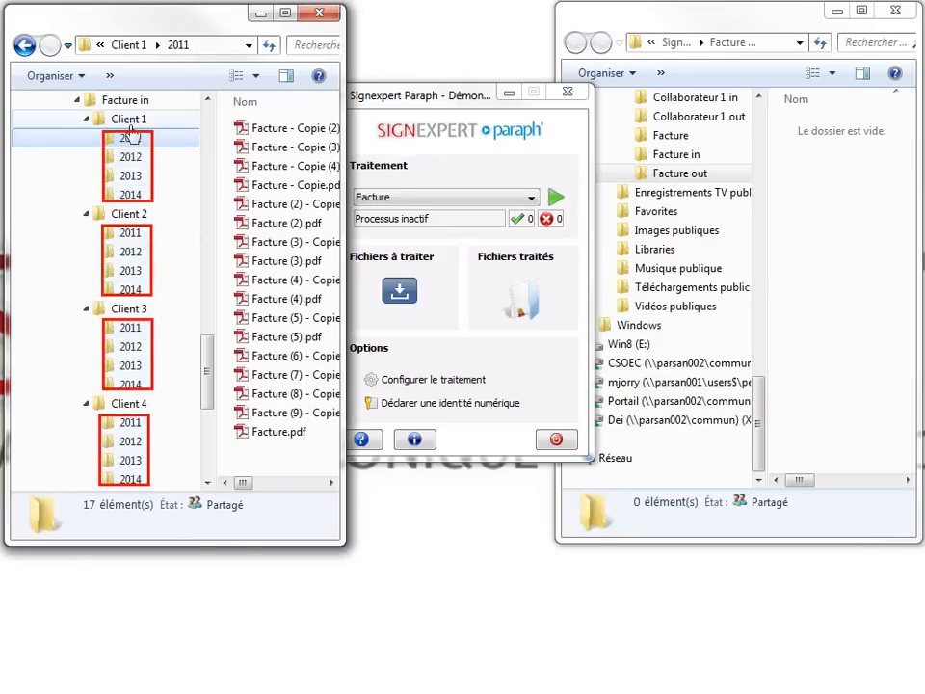
{"action": "left_click", "coordinate": [818, 175]}
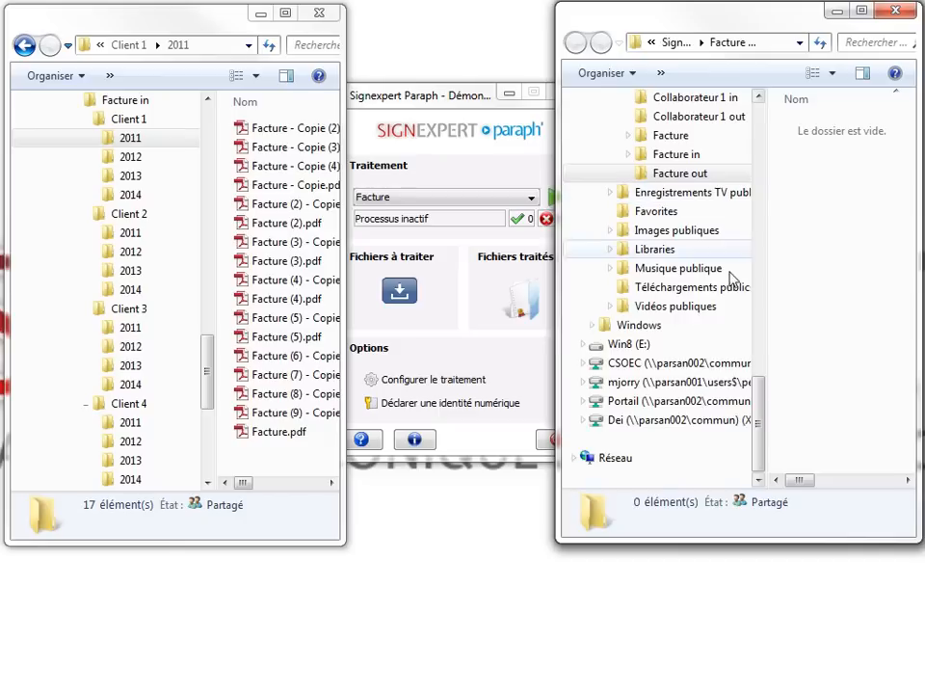
Start signing with the Facture profile, confirming with the token PIN.
{"action": "left_click", "coordinate": [544, 220]}
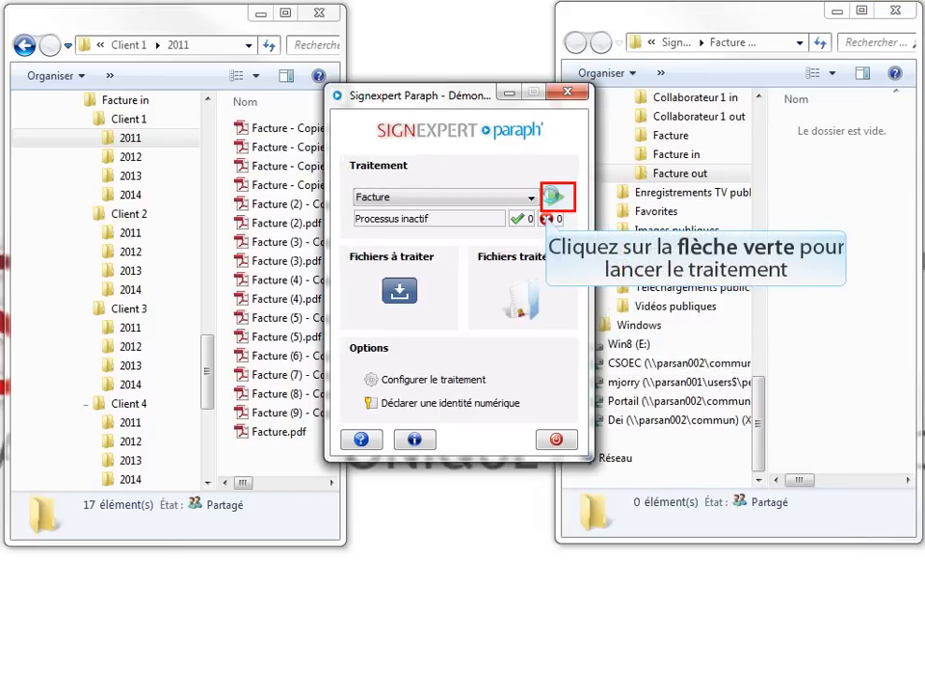
{"action": "left_click", "coordinate": [554, 197]}
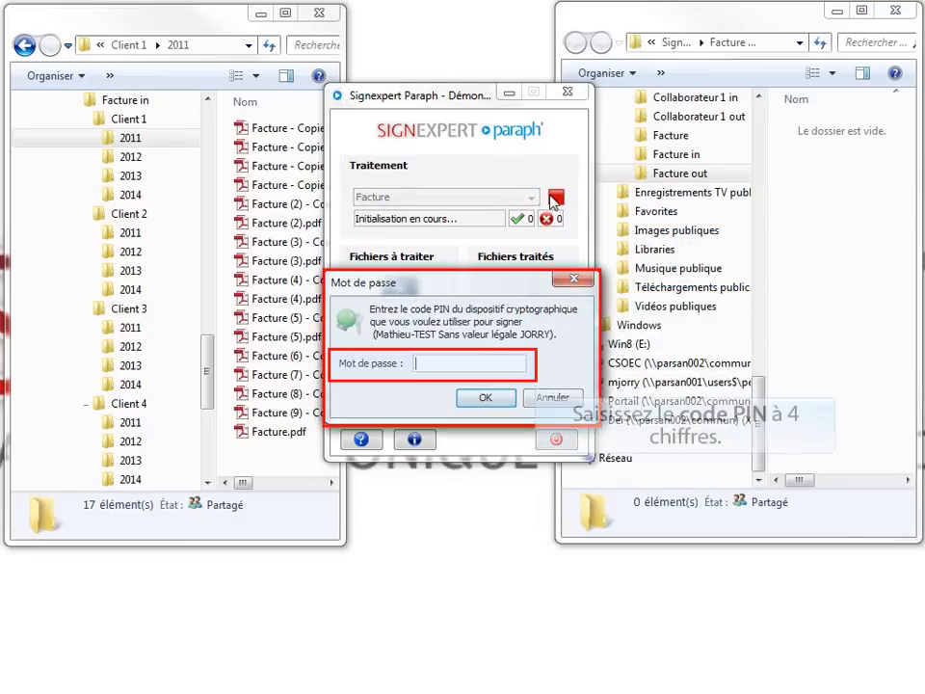
{"action": "type", "text": "****"}
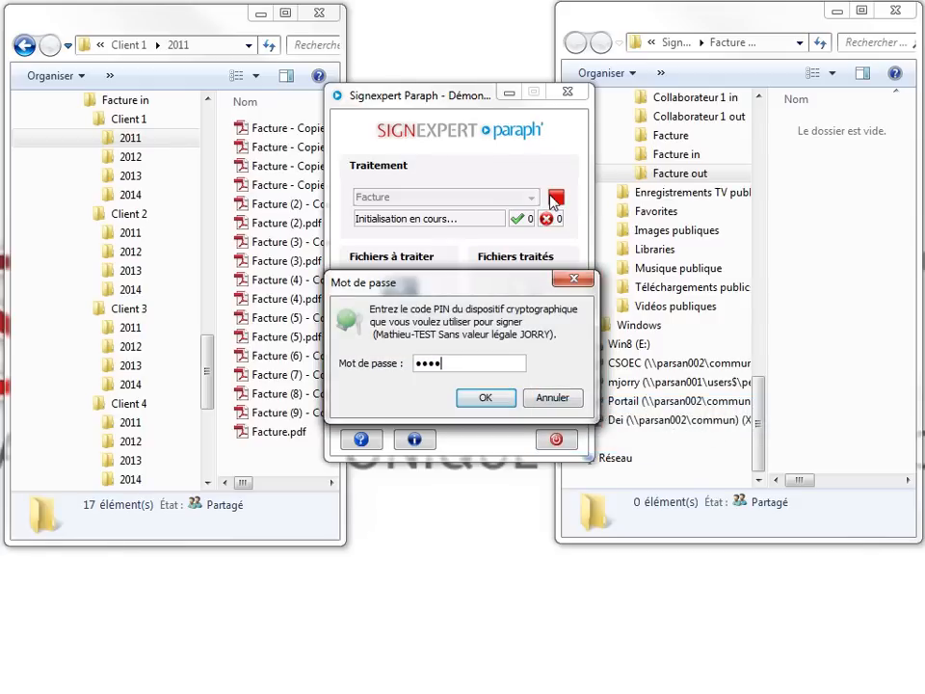
{"action": "left_click", "coordinate": [508, 399]}
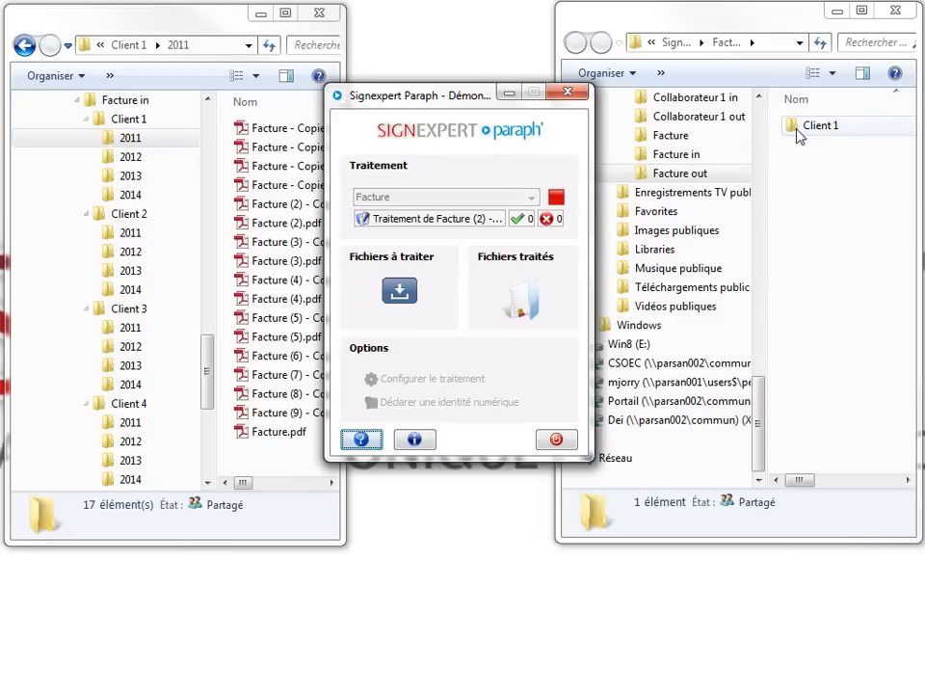
Expand Client 1 under Facture out and check that the 2011–2013 input folders are empty.
{"action": "left_click", "coordinate": [631, 175]}
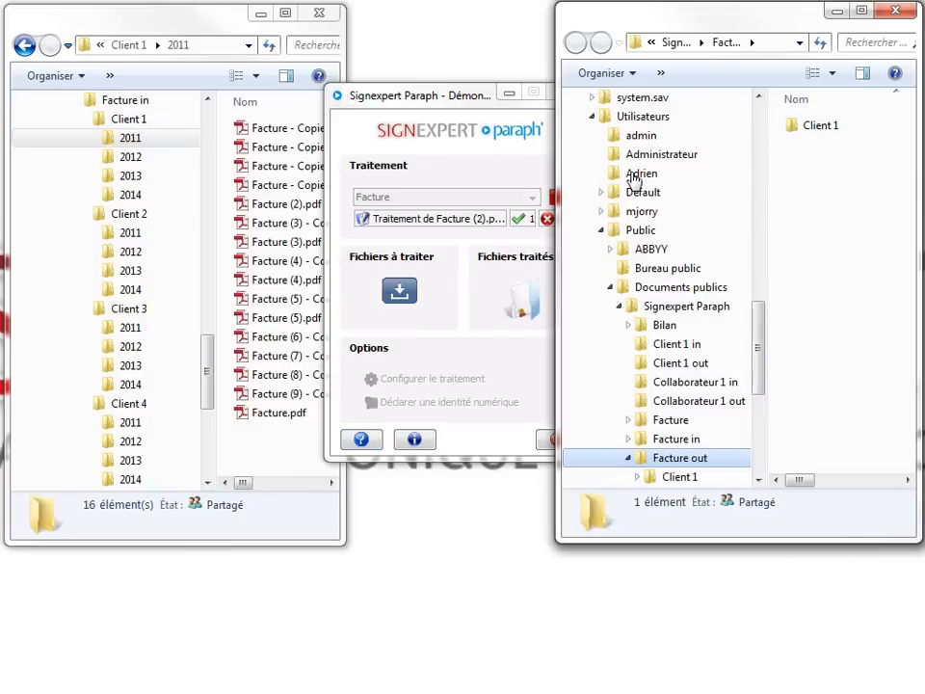
{"action": "left_click_drag", "start_coordinate": [760, 327], "coordinate": [757, 363]}
{"action": "left_click", "coordinate": [637, 325]}
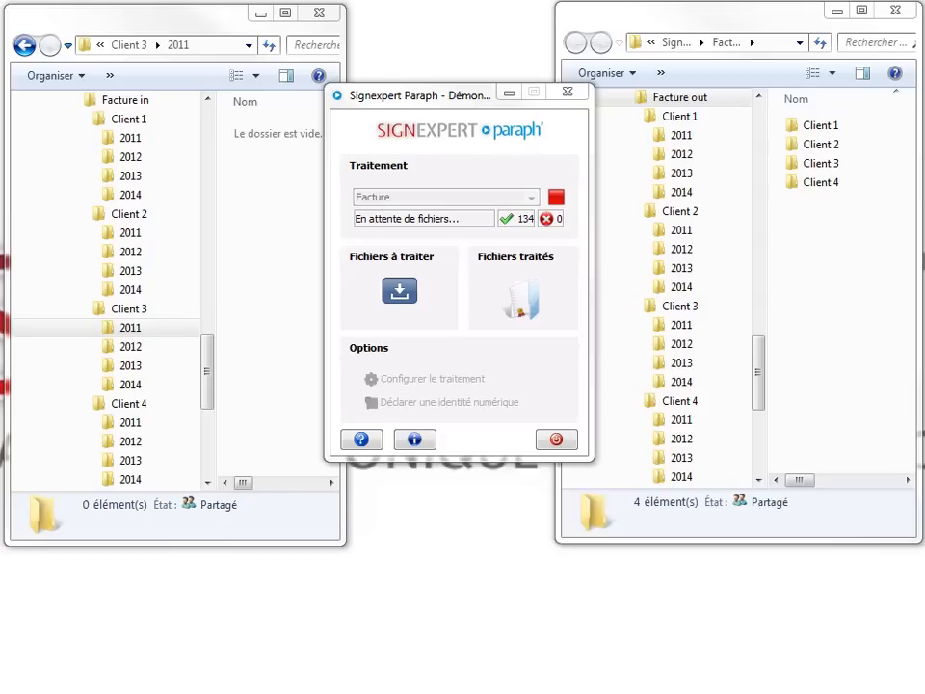
{"action": "left_click", "coordinate": [133, 140]}
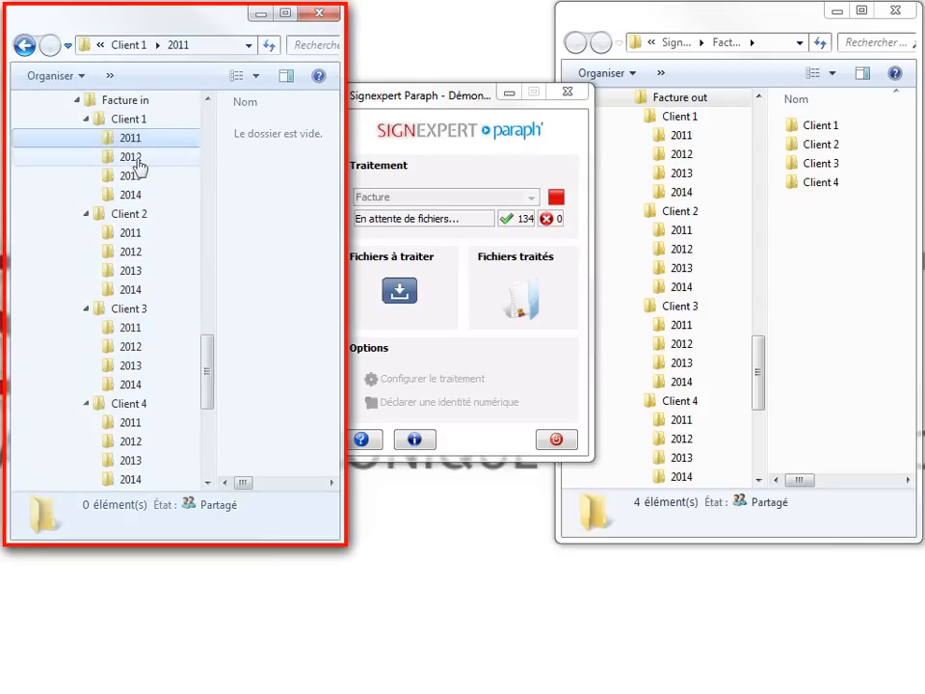
{"action": "left_click", "coordinate": [140, 161]}
{"action": "left_click", "coordinate": [139, 176]}
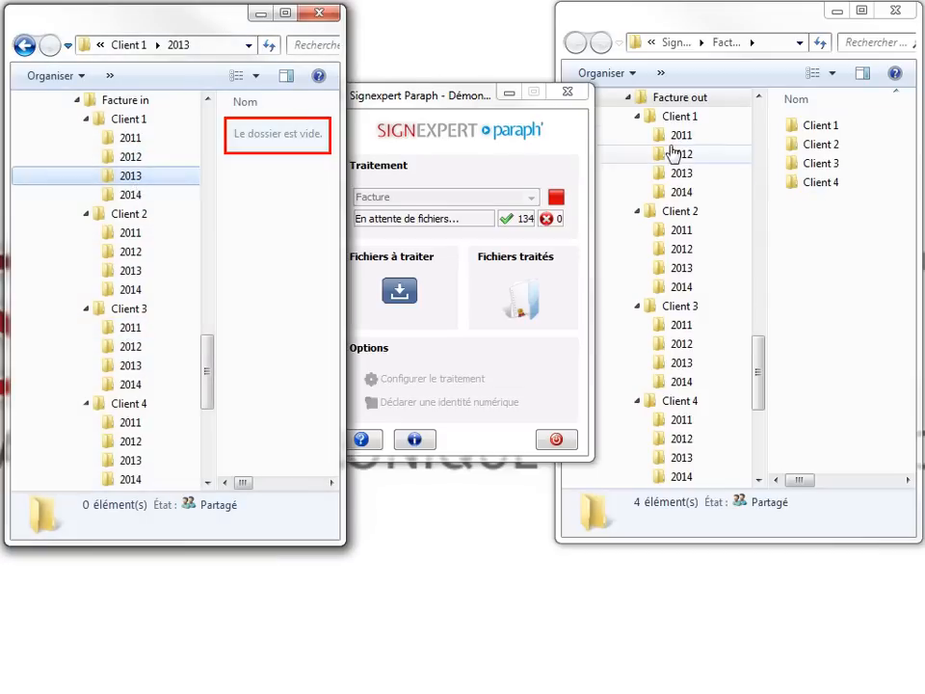
Browse Client 1's signed 2011–2014 folders under Facture out.
{"action": "left_click", "coordinate": [682, 135]}
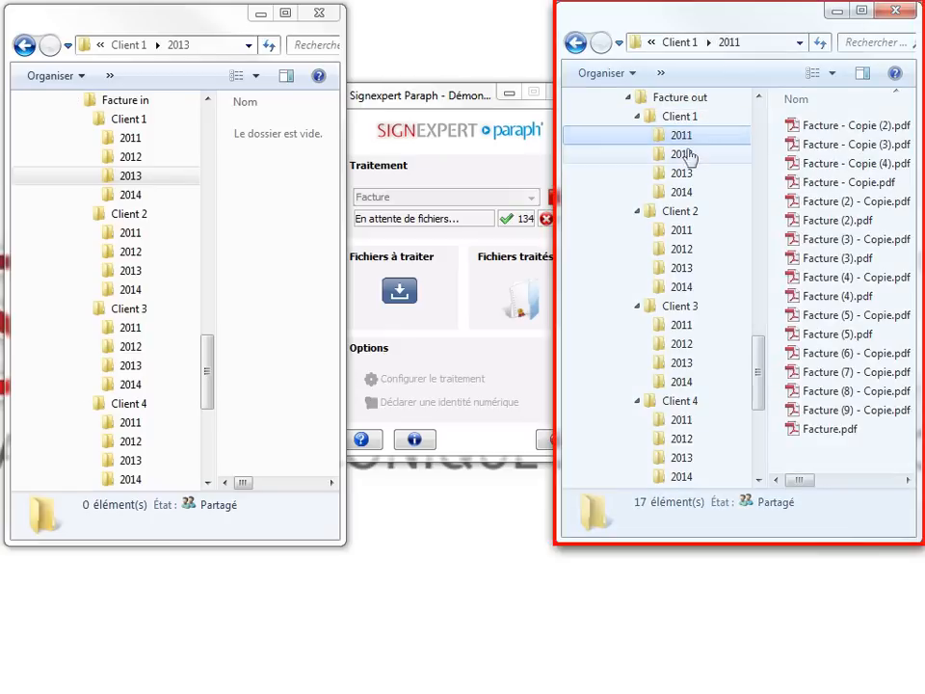
{"action": "left_click", "coordinate": [687, 156]}
{"action": "left_click", "coordinate": [690, 177]}
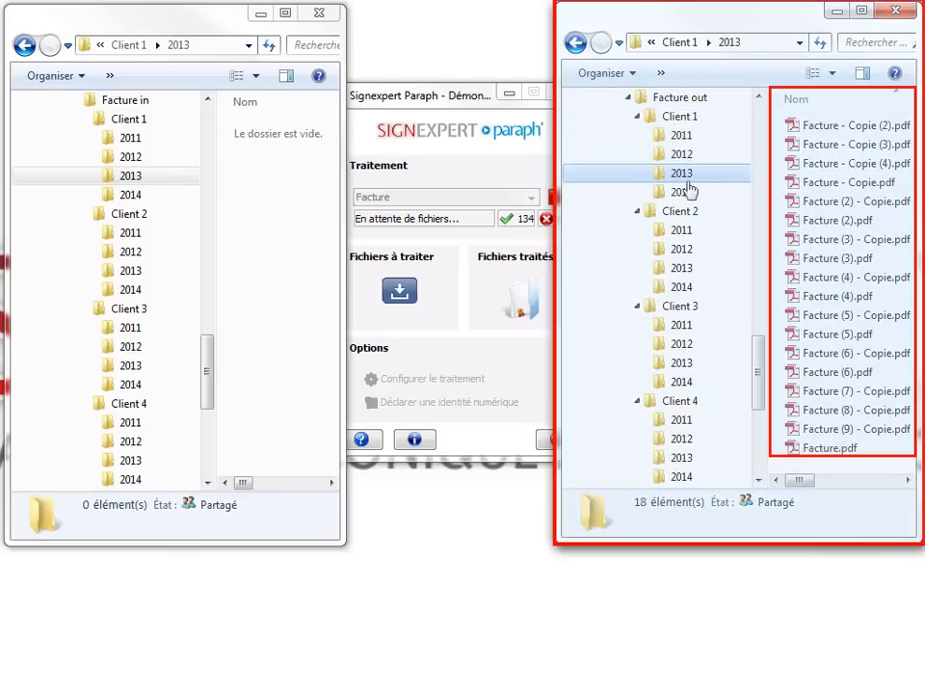
{"action": "left_click", "coordinate": [689, 191]}
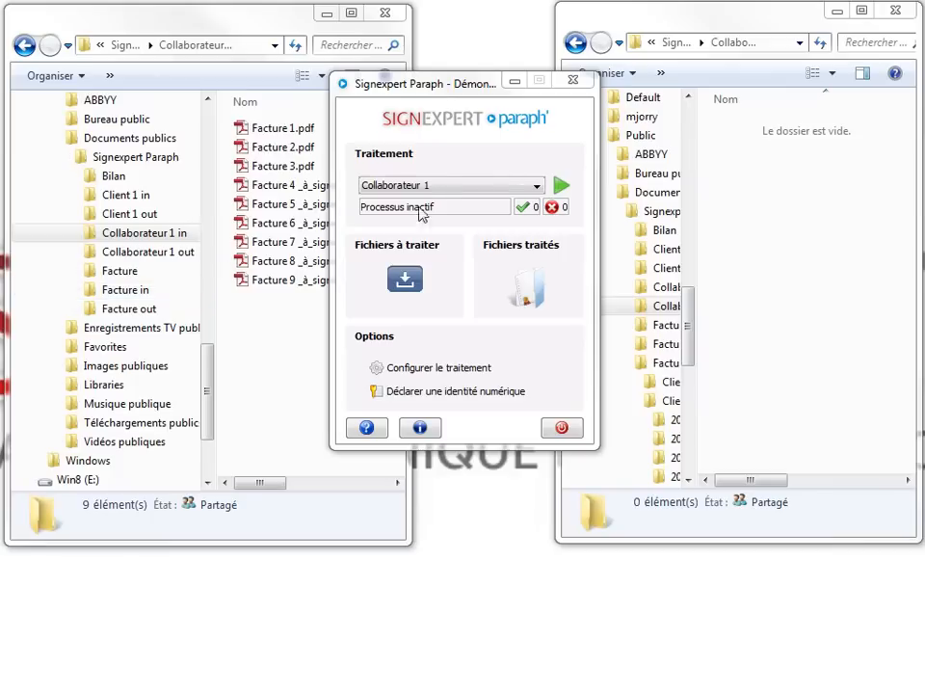
Select the Collaborateur 1 profile for processing.
{"action": "left_click", "coordinate": [428, 188]}
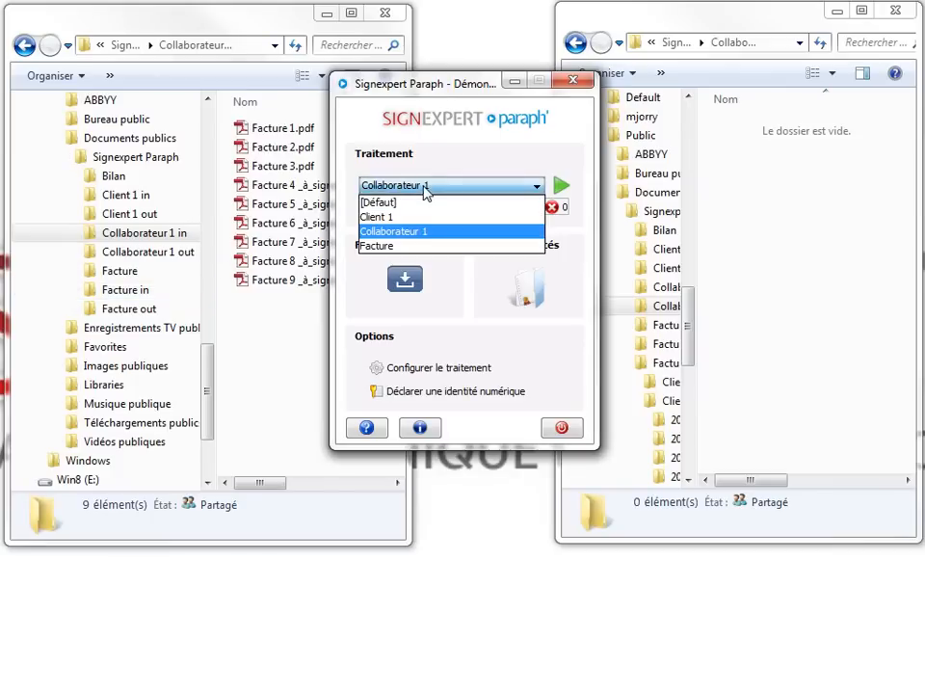
{"action": "left_click", "coordinate": [397, 237]}
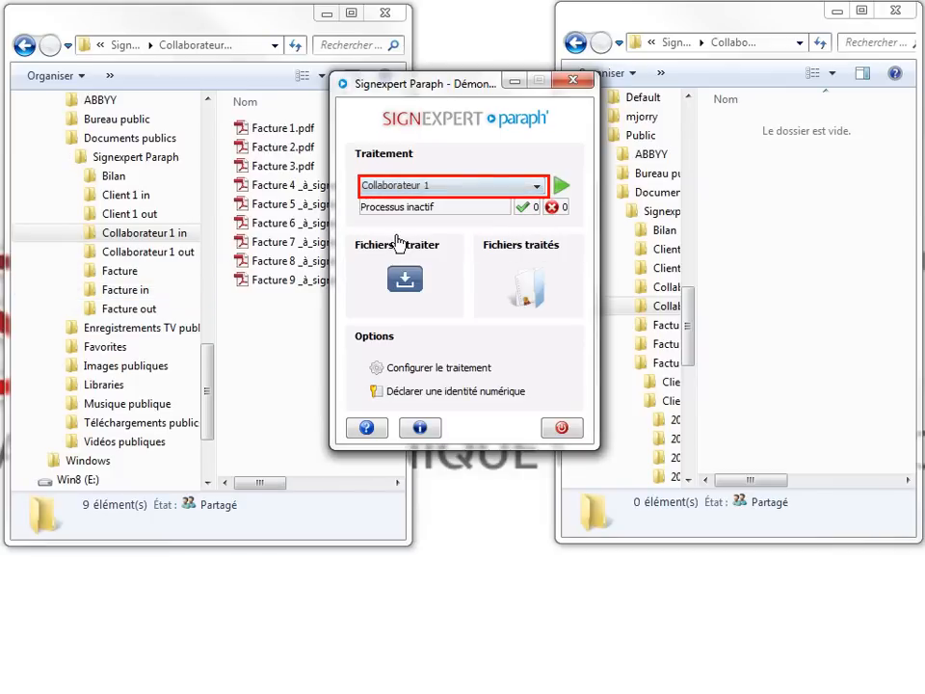
{"action": "left_click", "coordinate": [436, 372]}
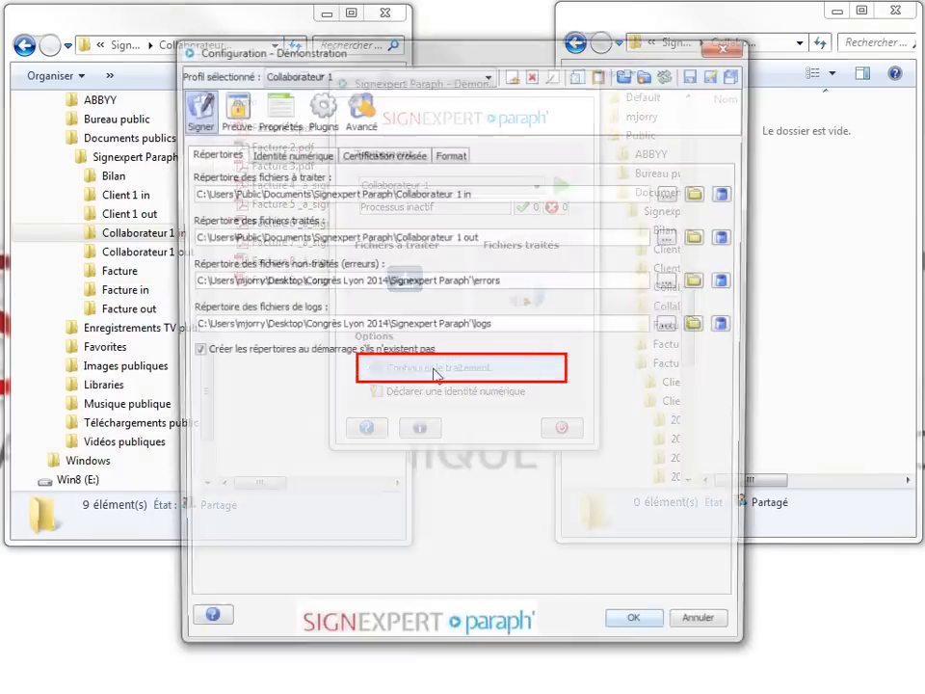
{"action": "left_click", "coordinate": [359, 114]}
{"action": "left_click", "coordinate": [329, 155]}
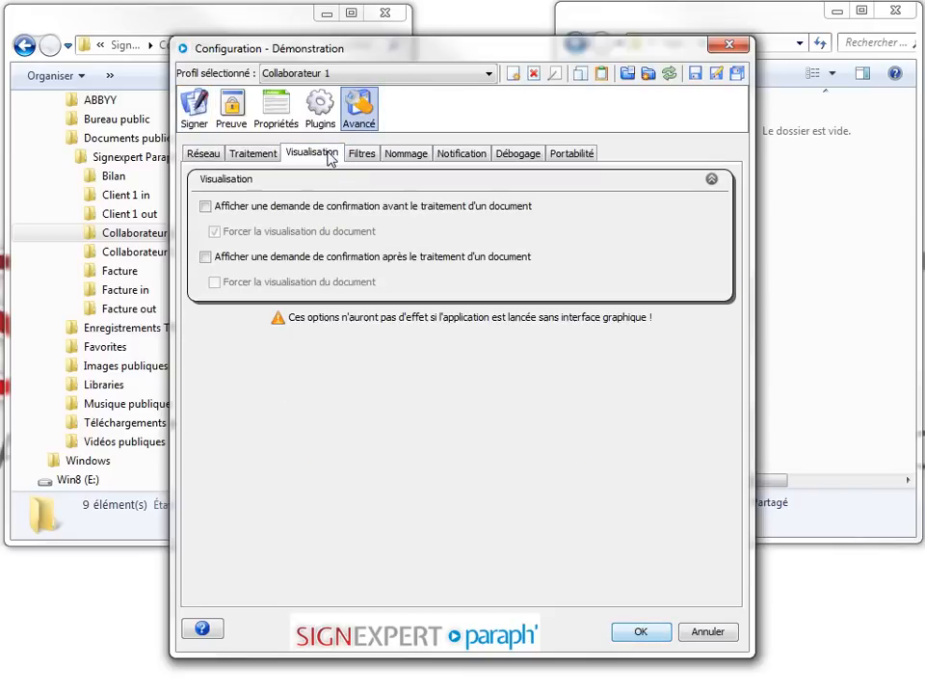
{"action": "left_click", "coordinate": [357, 157]}
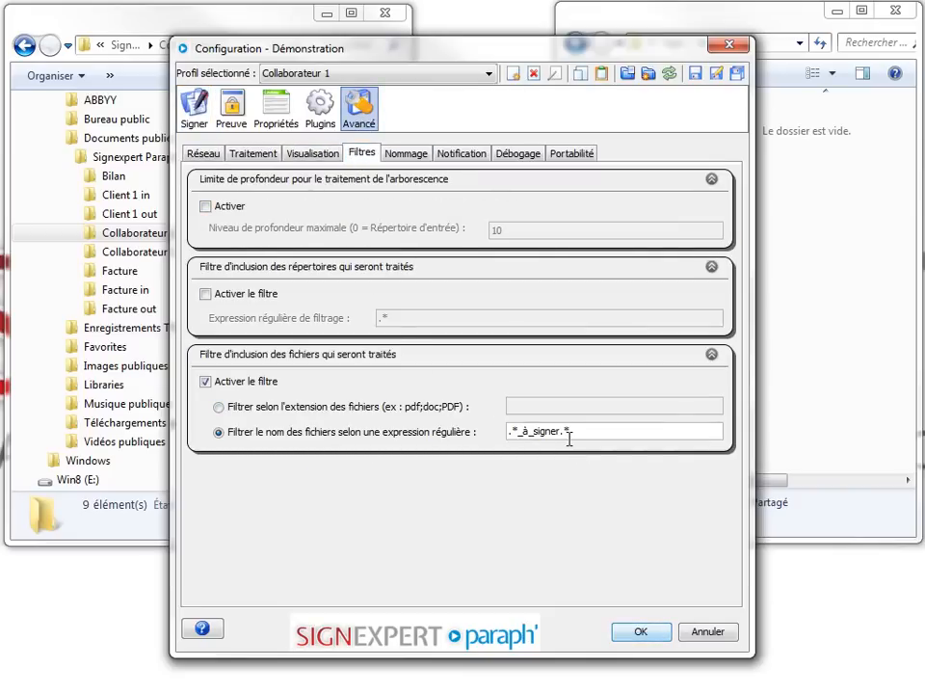
{"action": "left_click_drag", "start_coordinate": [569, 435], "coordinate": [498, 435]}
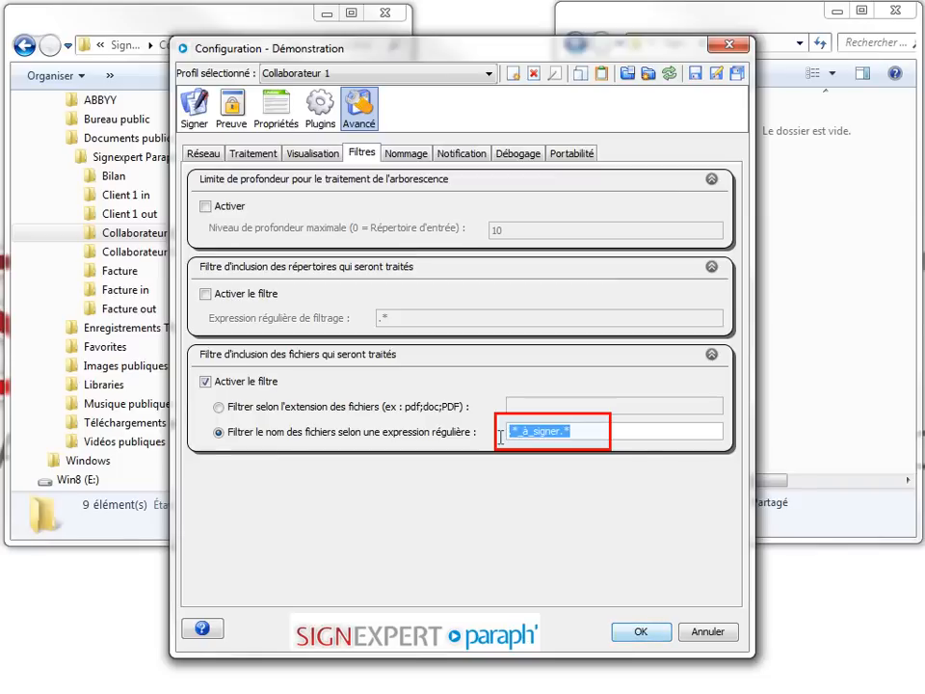
{"action": "left_click", "coordinate": [420, 156]}
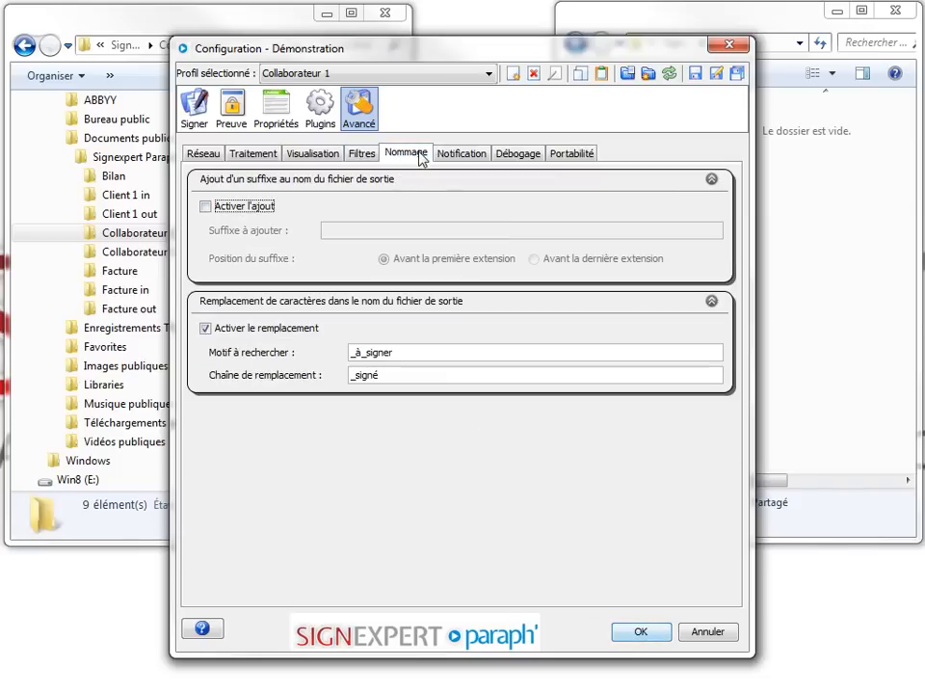
{"action": "left_click", "coordinate": [415, 350]}
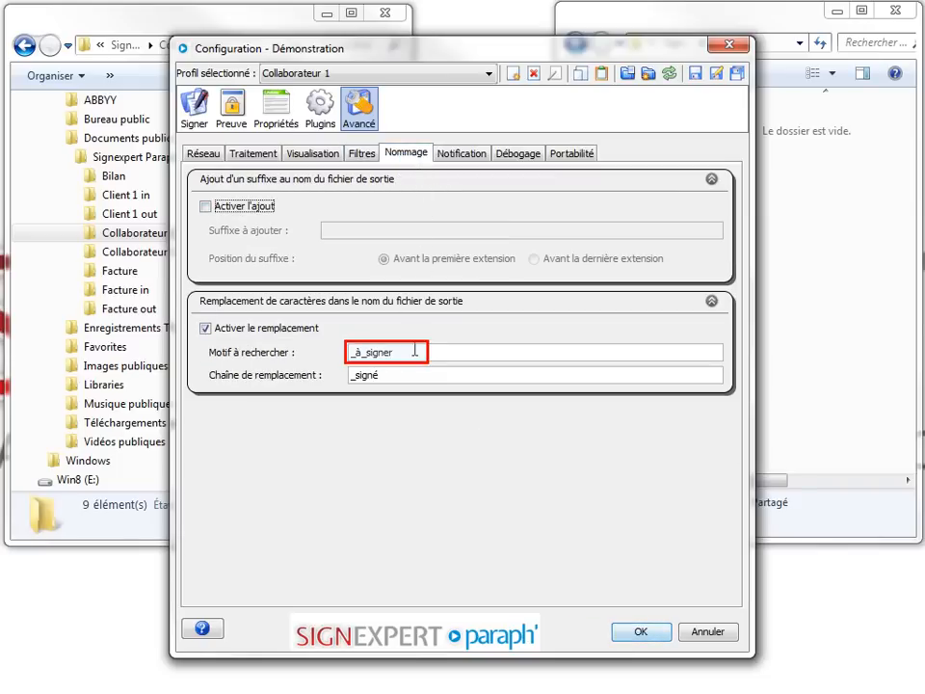
{"action": "left_click_drag", "start_coordinate": [415, 351], "coordinate": [346, 376]}
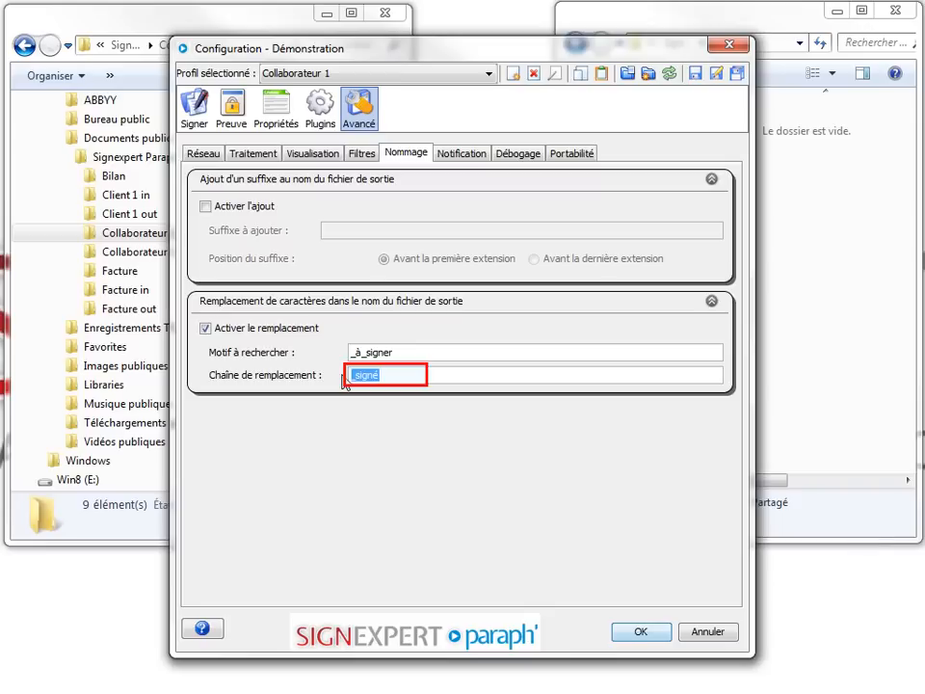
{"action": "left_click", "coordinate": [636, 632]}
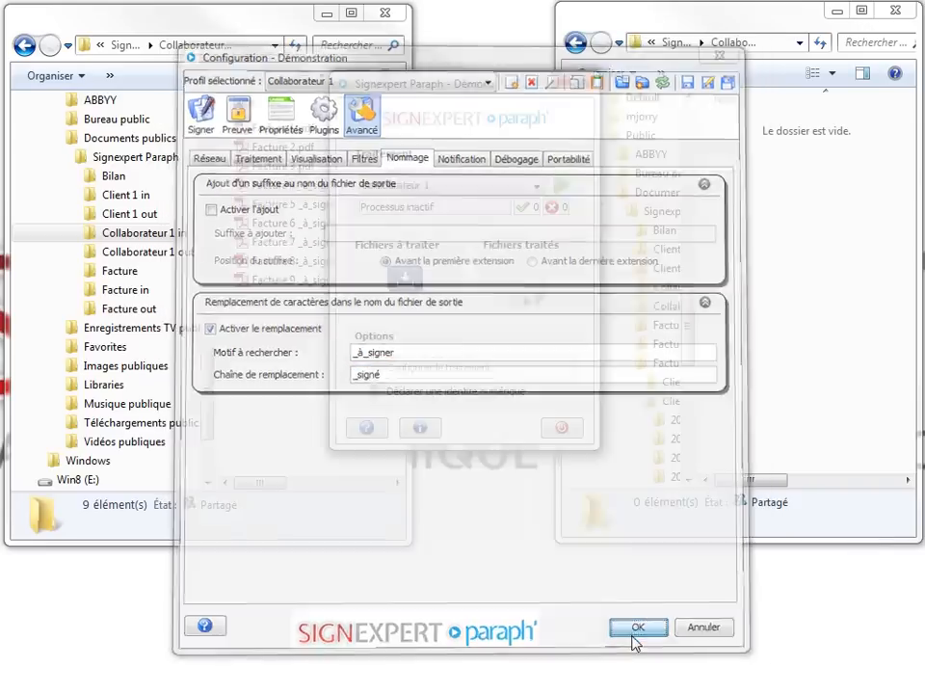
Start the Collaborateur 1 batch signing with the token PIN, then view the Collaborateur 1 in folder.
{"action": "left_click", "coordinate": [561, 185]}
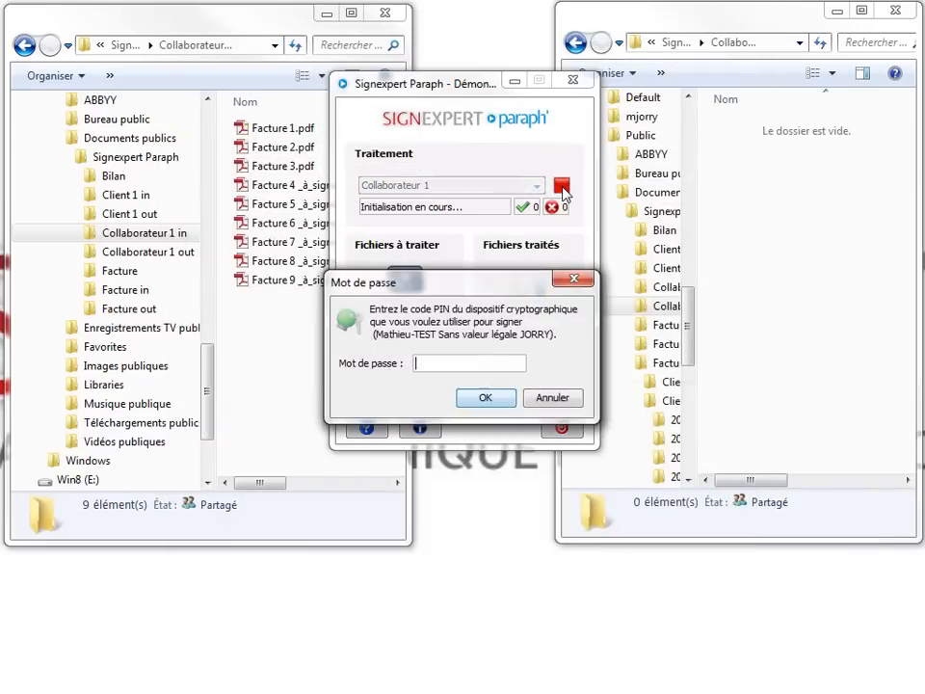
{"action": "type", "text": "1234"}
{"action": "key", "text": "Return"}
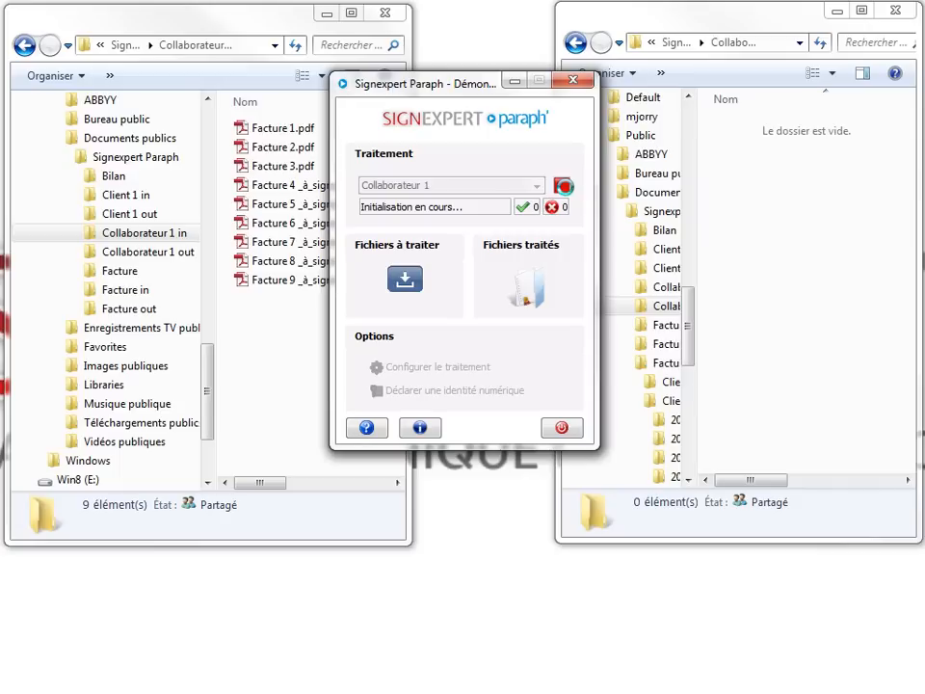
{"action": "left_click", "coordinate": [292, 27]}
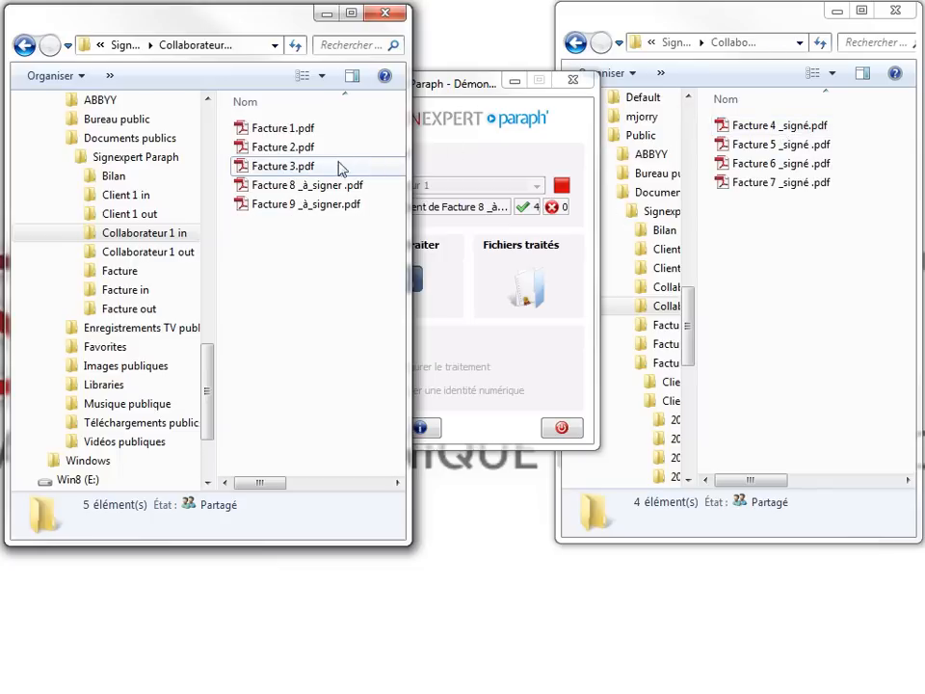
Rename Facture 3.pdf to 'Facture 3 _à_signer.pdf'.
{"action": "left_click", "coordinate": [298, 170]}
{"action": "left_click", "coordinate": [299, 171]}
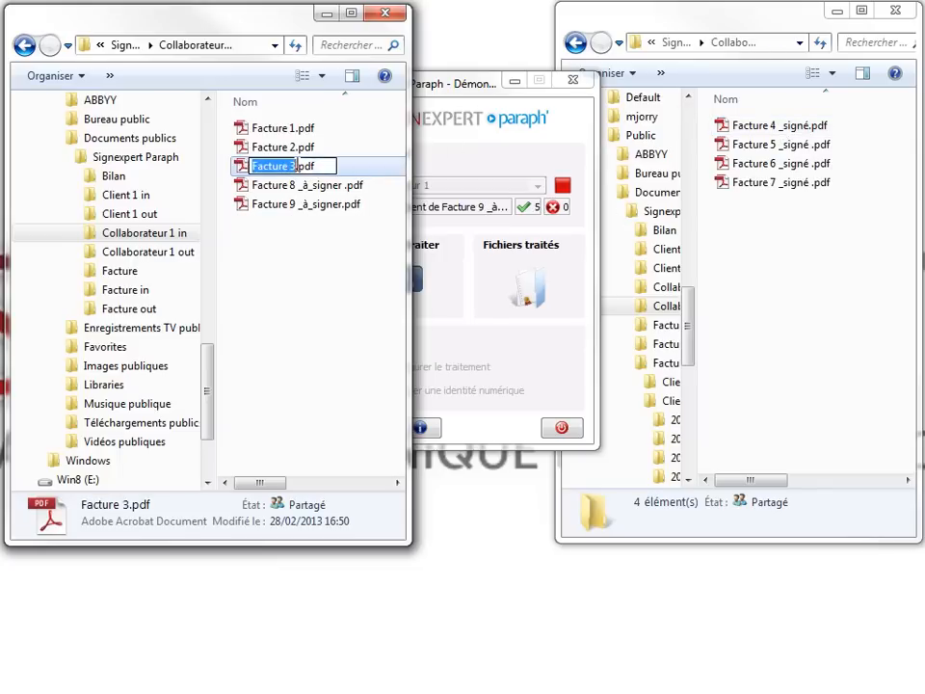
{"action": "left_click", "coordinate": [298, 167]}
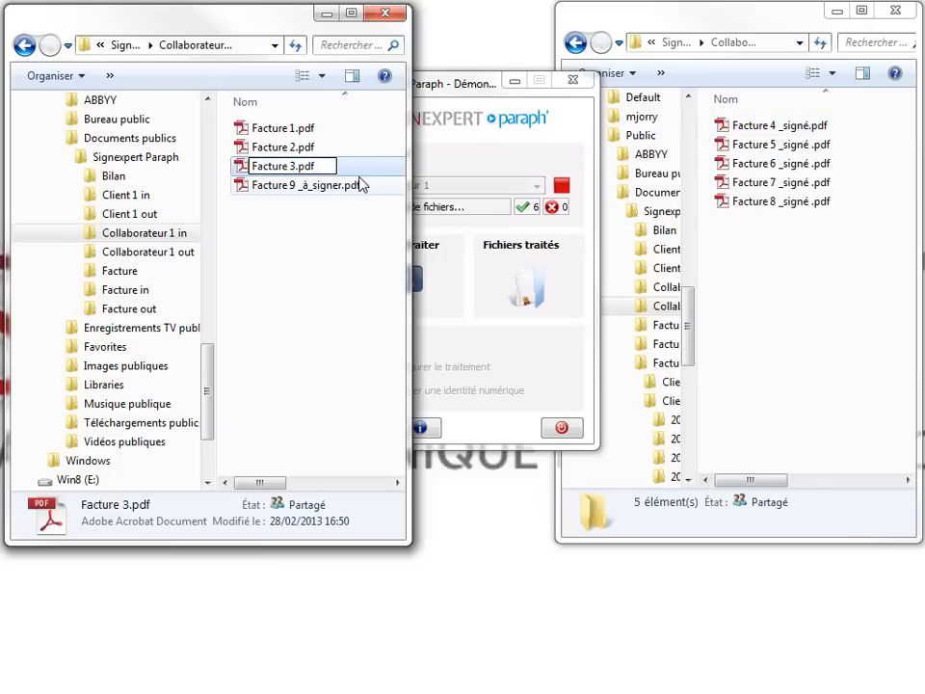
{"action": "type", "text": "_"}
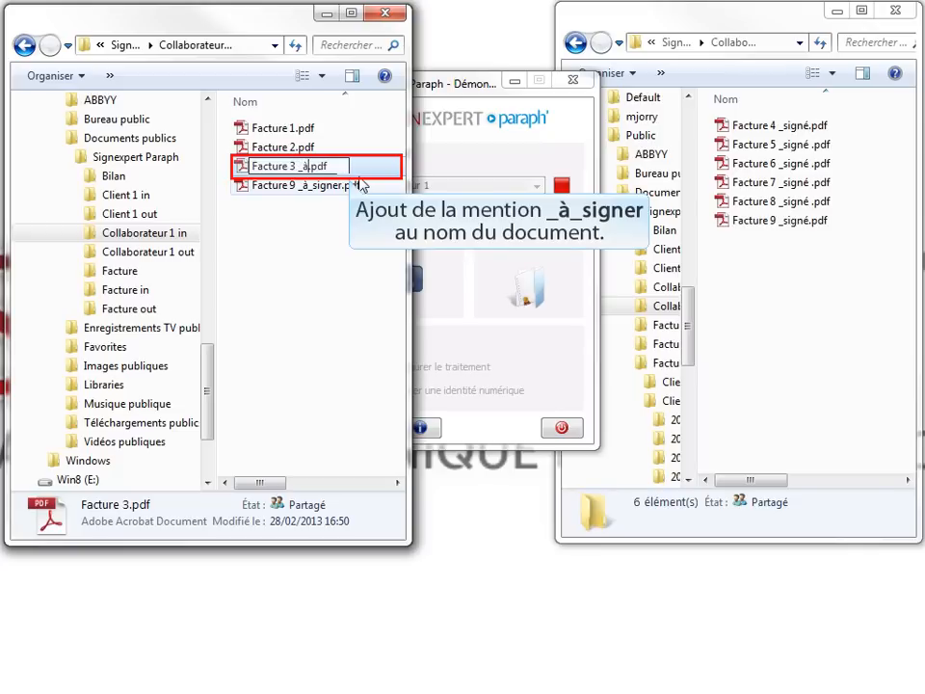
{"action": "type", "text": "à_signer"}
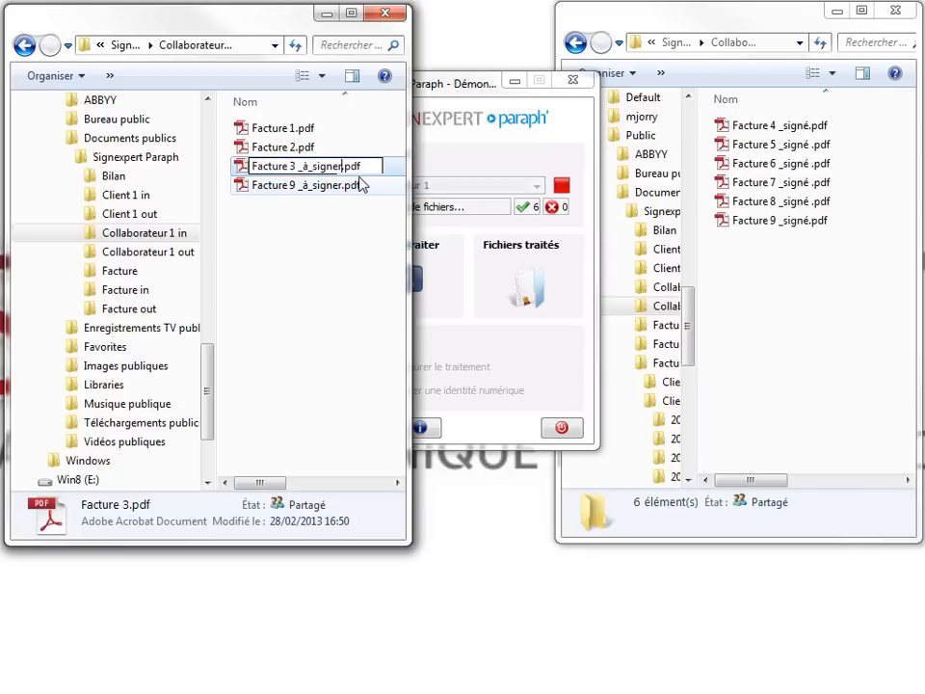
{"action": "key", "text": "Return"}
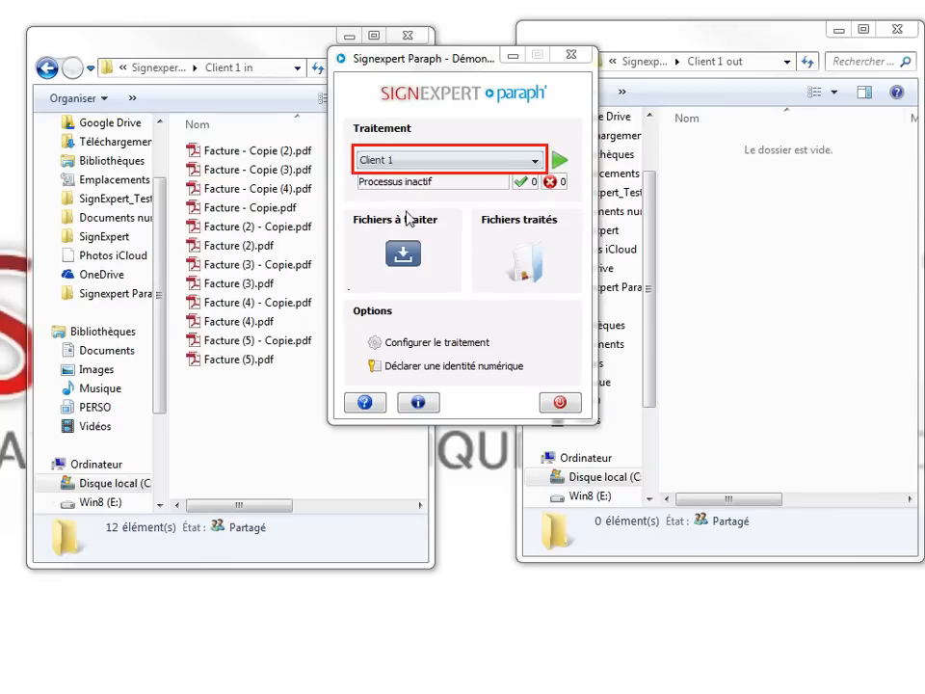
Start signing with the Client 1 profile using the token PIN, bringing up the Facture (2) - Copie.pdf preview.
{"action": "left_click", "coordinate": [414, 155]}
{"action": "left_click", "coordinate": [414, 192]}
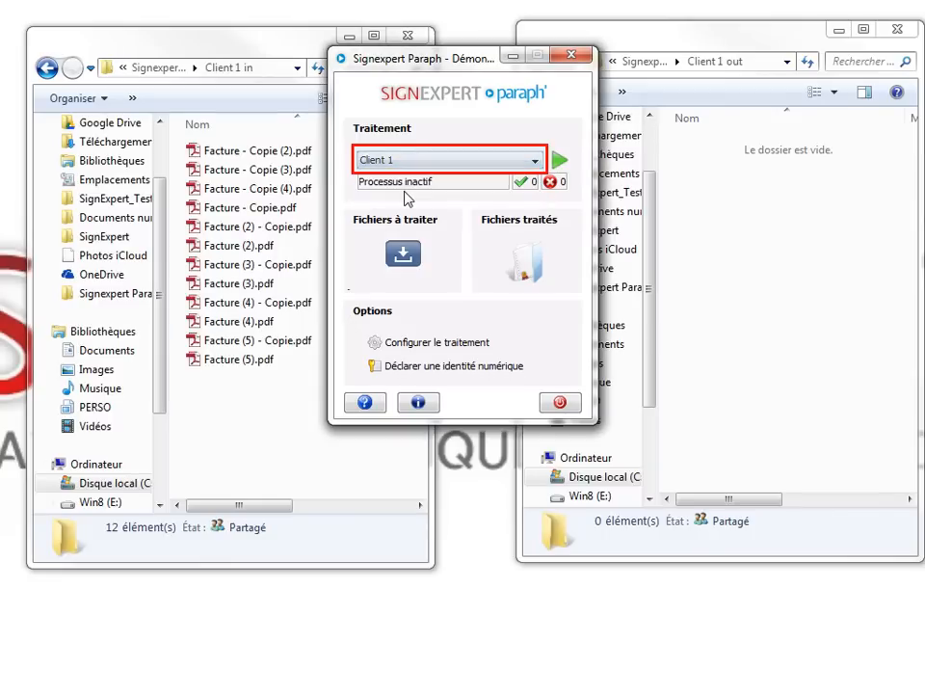
{"action": "left_click", "coordinate": [559, 164]}
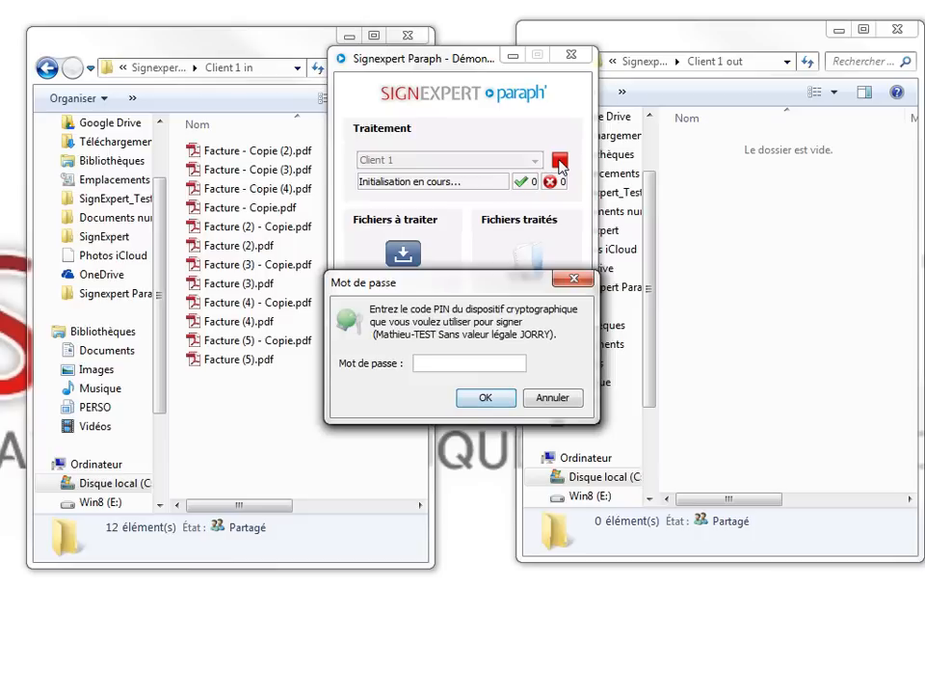
{"action": "type", "text": "1234"}
{"action": "key", "text": "Return"}
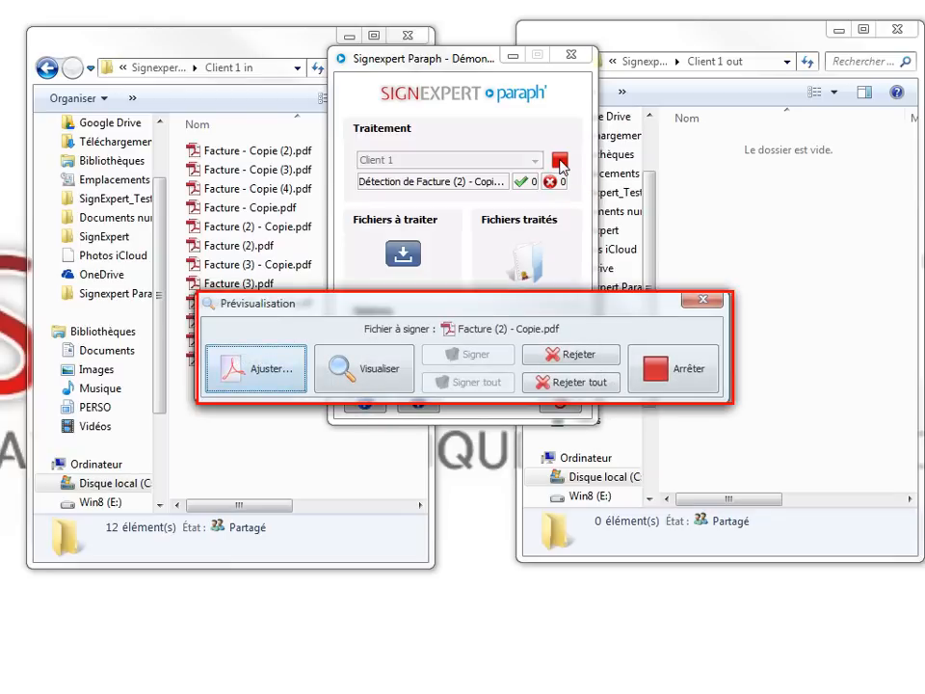
Place the signature stamp at the page's top right, then sign all pending Client 1 invoices.
{"action": "left_click", "coordinate": [257, 357]}
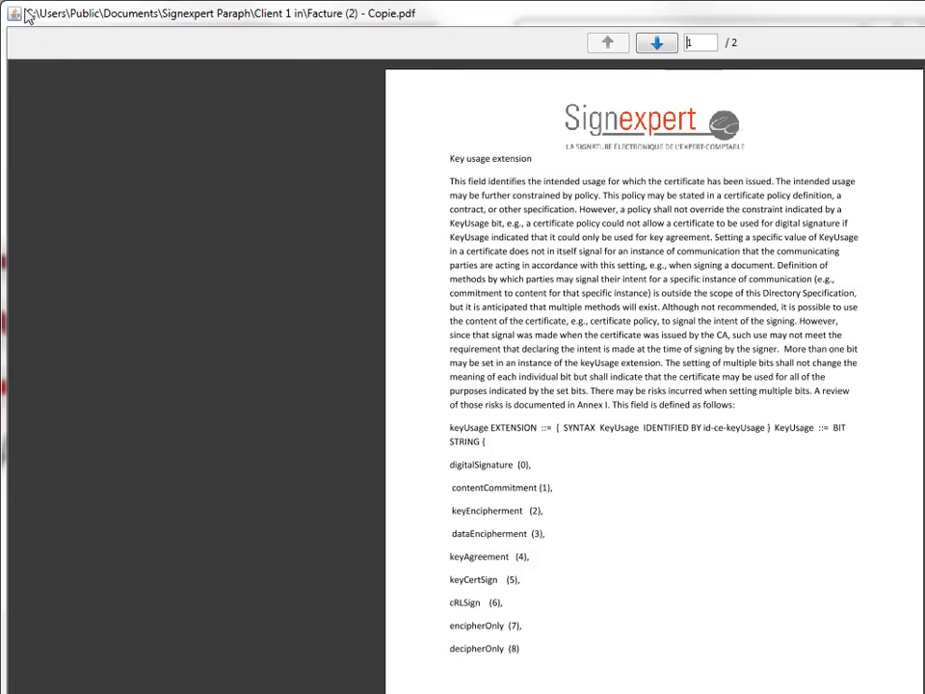
{"action": "left_click_drag", "start_coordinate": [29, 16], "coordinate": [715, 450]}
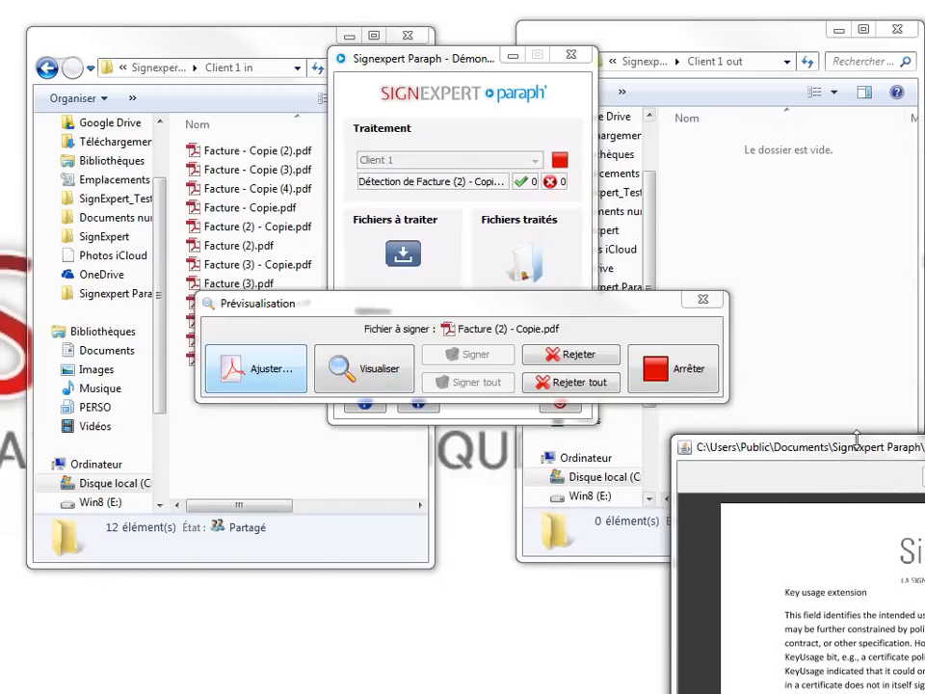
{"action": "left_click_drag", "start_coordinate": [856, 445], "coordinate": [269, 57]}
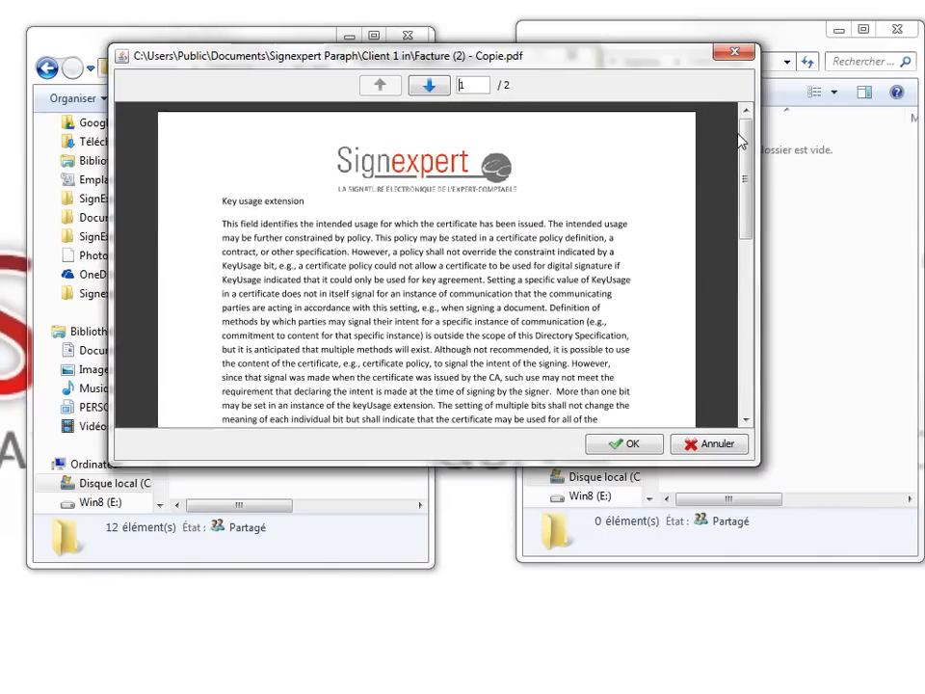
{"action": "left_click_drag", "start_coordinate": [743, 140], "coordinate": [725, 307]}
{"action": "mouse_move", "coordinate": [392, 427]}
{"action": "left_mouse_down"}
{"action": "mouse_move", "coordinate": [495, 278]}
{"action": "mouse_move", "coordinate": [645, 186]}
{"action": "mouse_move", "coordinate": [638, 166]}
{"action": "left_mouse_up"}
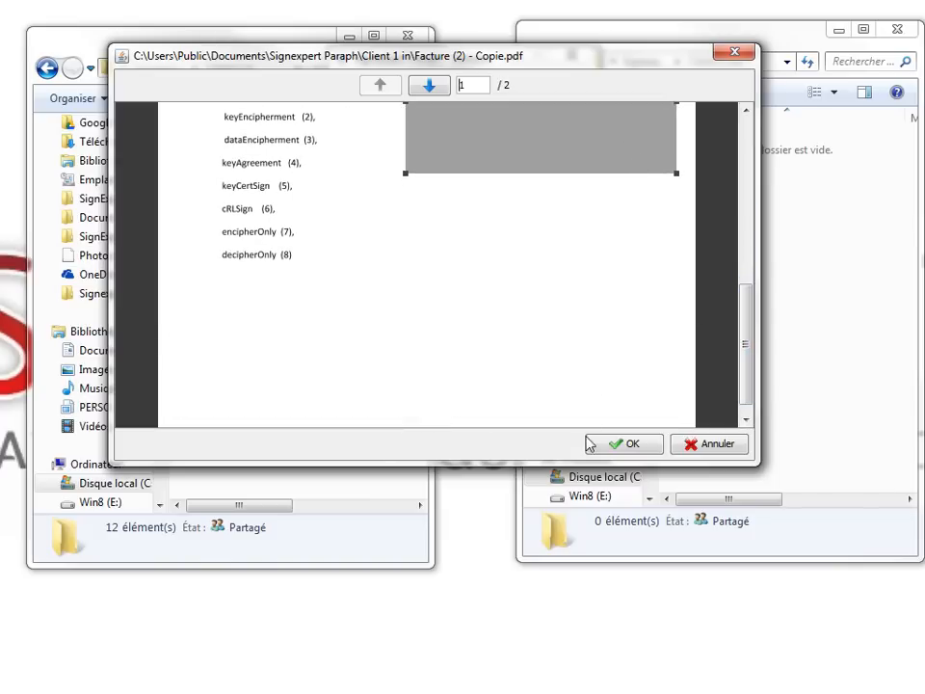
{"action": "left_click", "coordinate": [617, 448]}
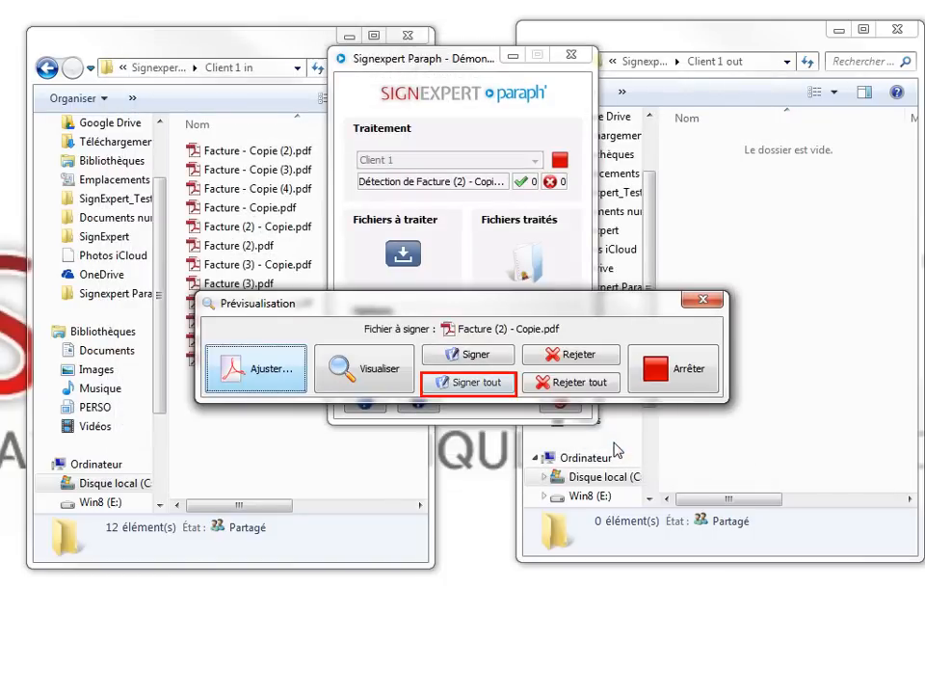
{"action": "left_click", "coordinate": [481, 384]}
{"action": "left_click", "coordinate": [435, 374]}
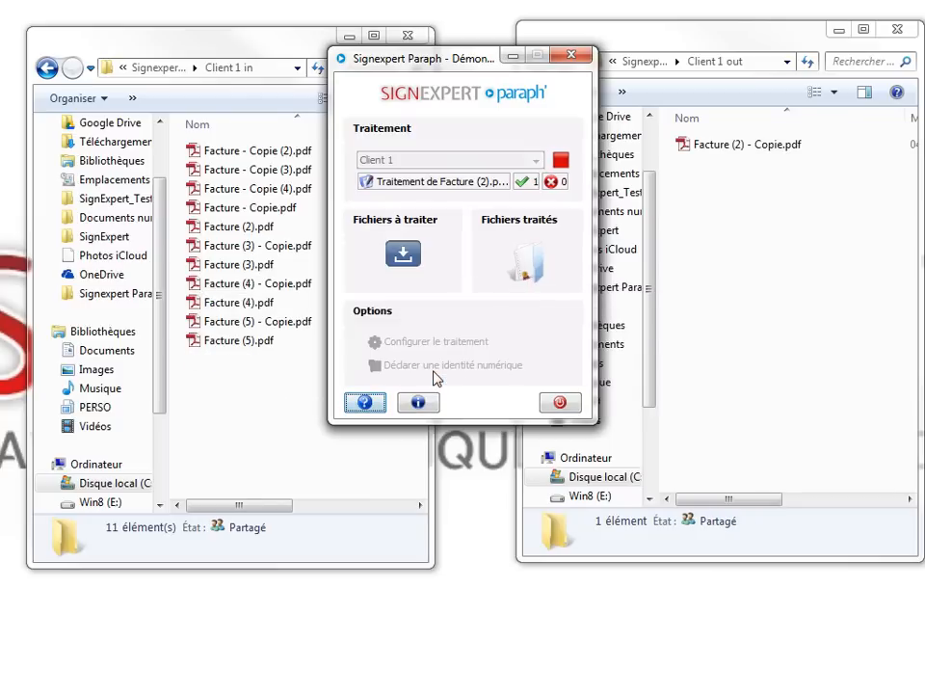
Open Facture (2) - Copie.pdf from Client 1 out and confirm its valid signature bar and stamp.
{"action": "left_click", "coordinate": [717, 154]}
{"action": "double_click", "coordinate": [718, 154]}
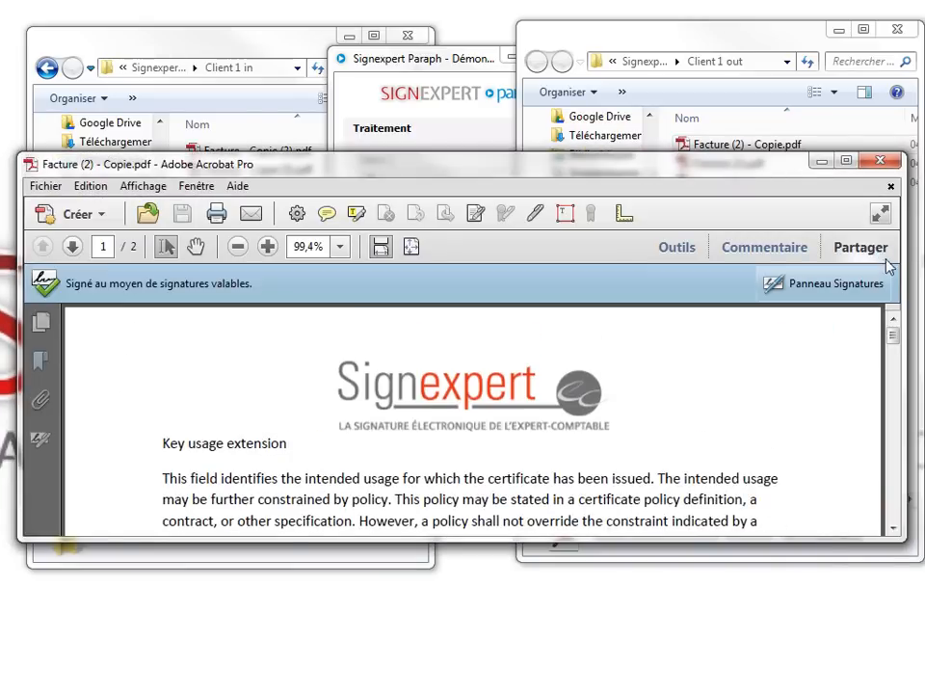
{"action": "scroll", "coordinate": [894, 371], "scroll_direction": "down", "scroll_amount": 3}
{"action": "mouse_move", "coordinate": [892, 403]}
{"action": "left_mouse_down"}
{"action": "mouse_move", "coordinate": [897, 371]}
{"action": "mouse_move", "coordinate": [898, 380]}
{"action": "left_mouse_up"}
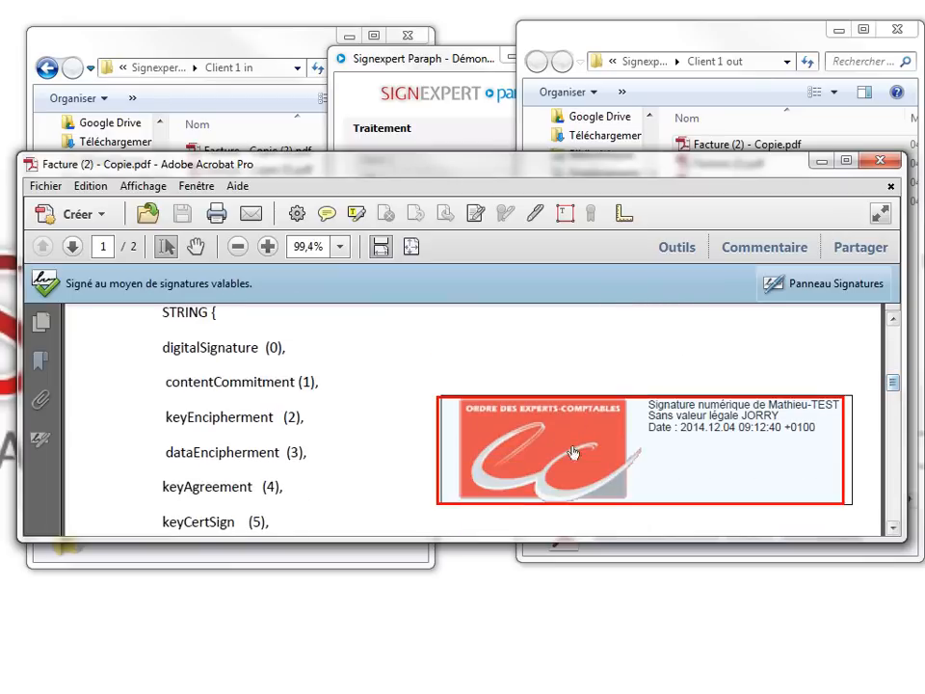